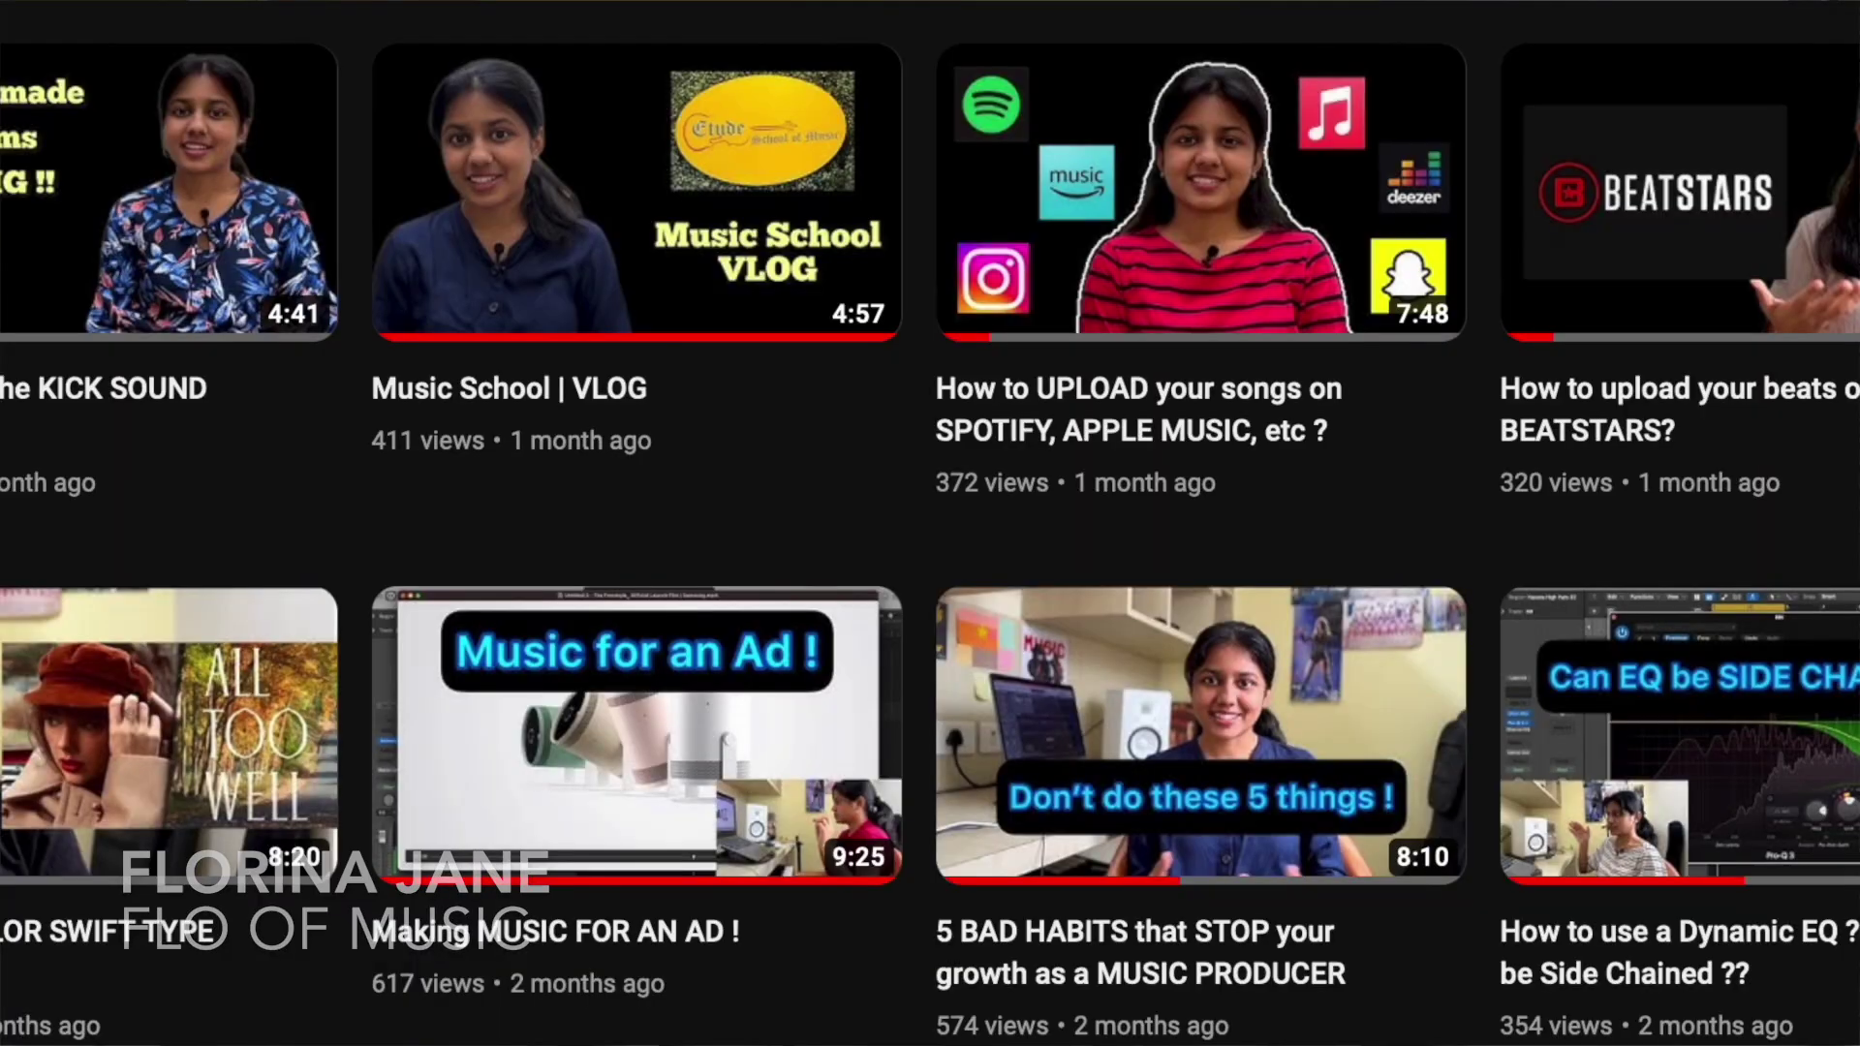
Step: Show the Browsers panel on its All Files tab, listing the mounted drives in Volumes
scroll(929, 523, down, 4)
scroll(929, 523, down, 6)
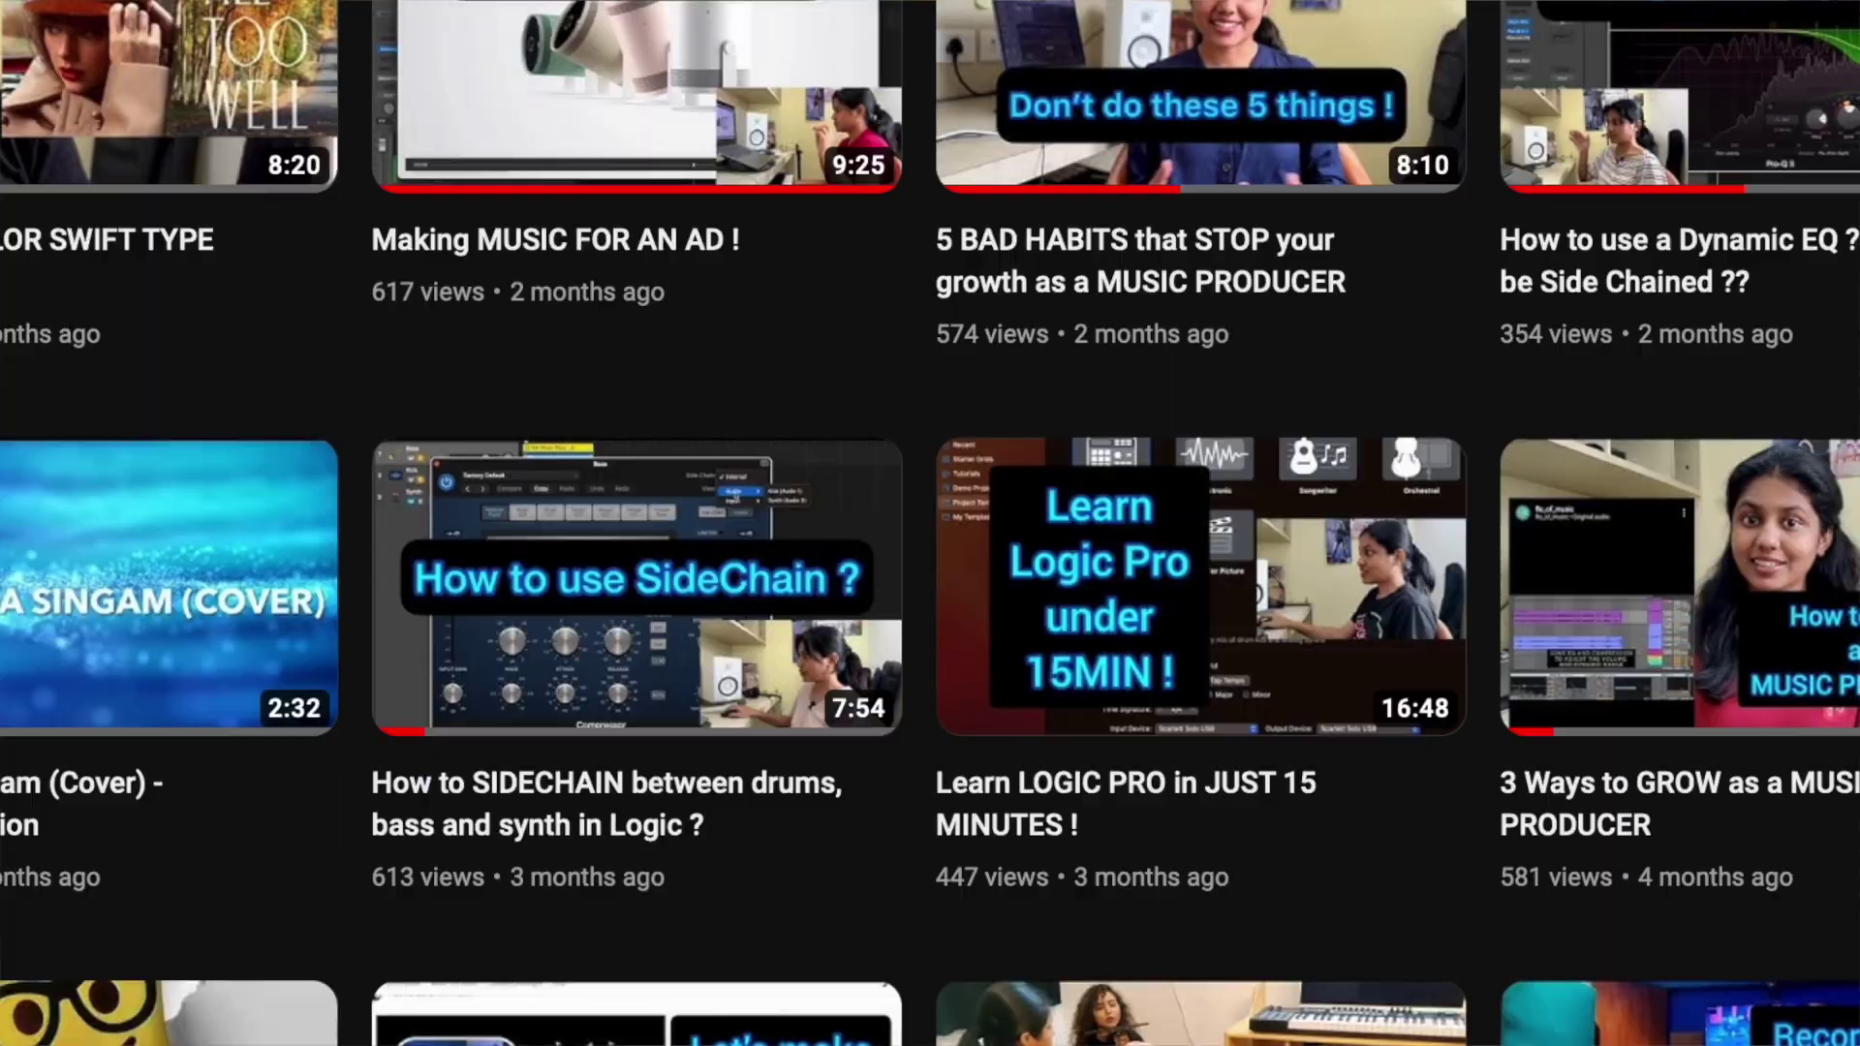
scroll(930, 523, down, 8)
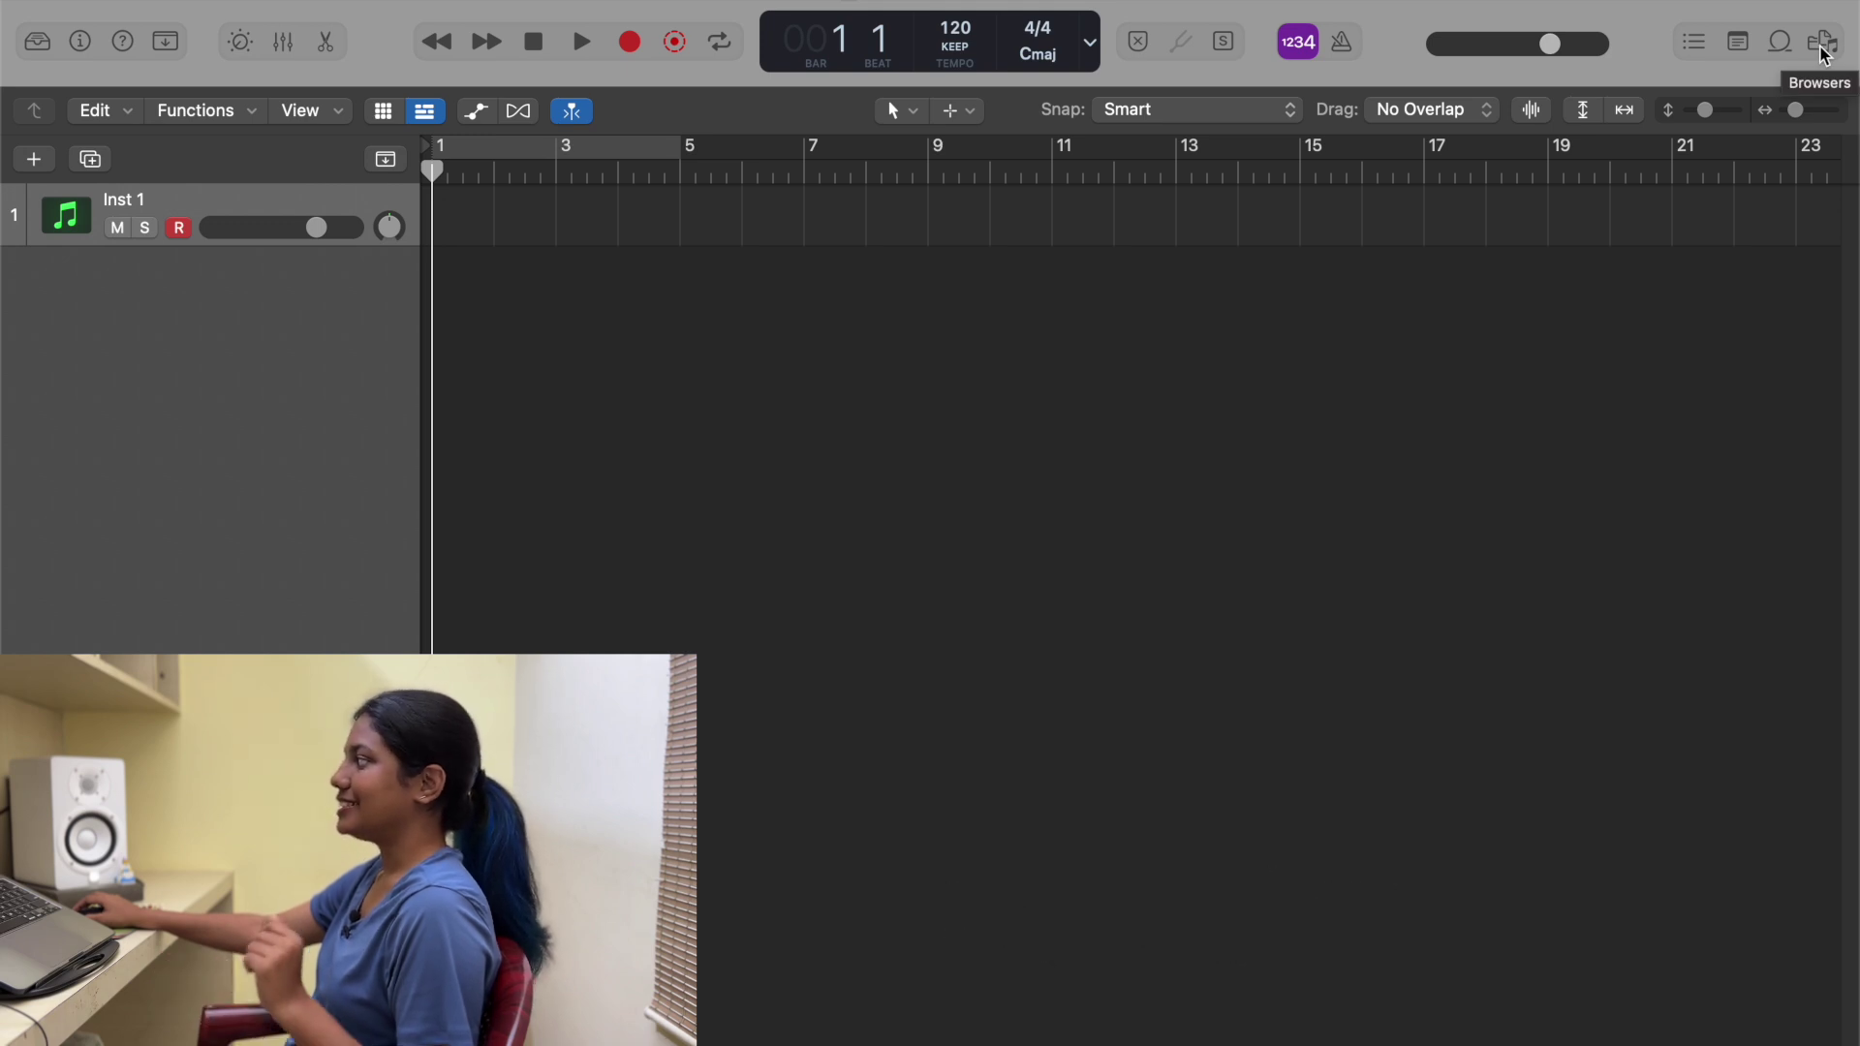
click(1823, 44)
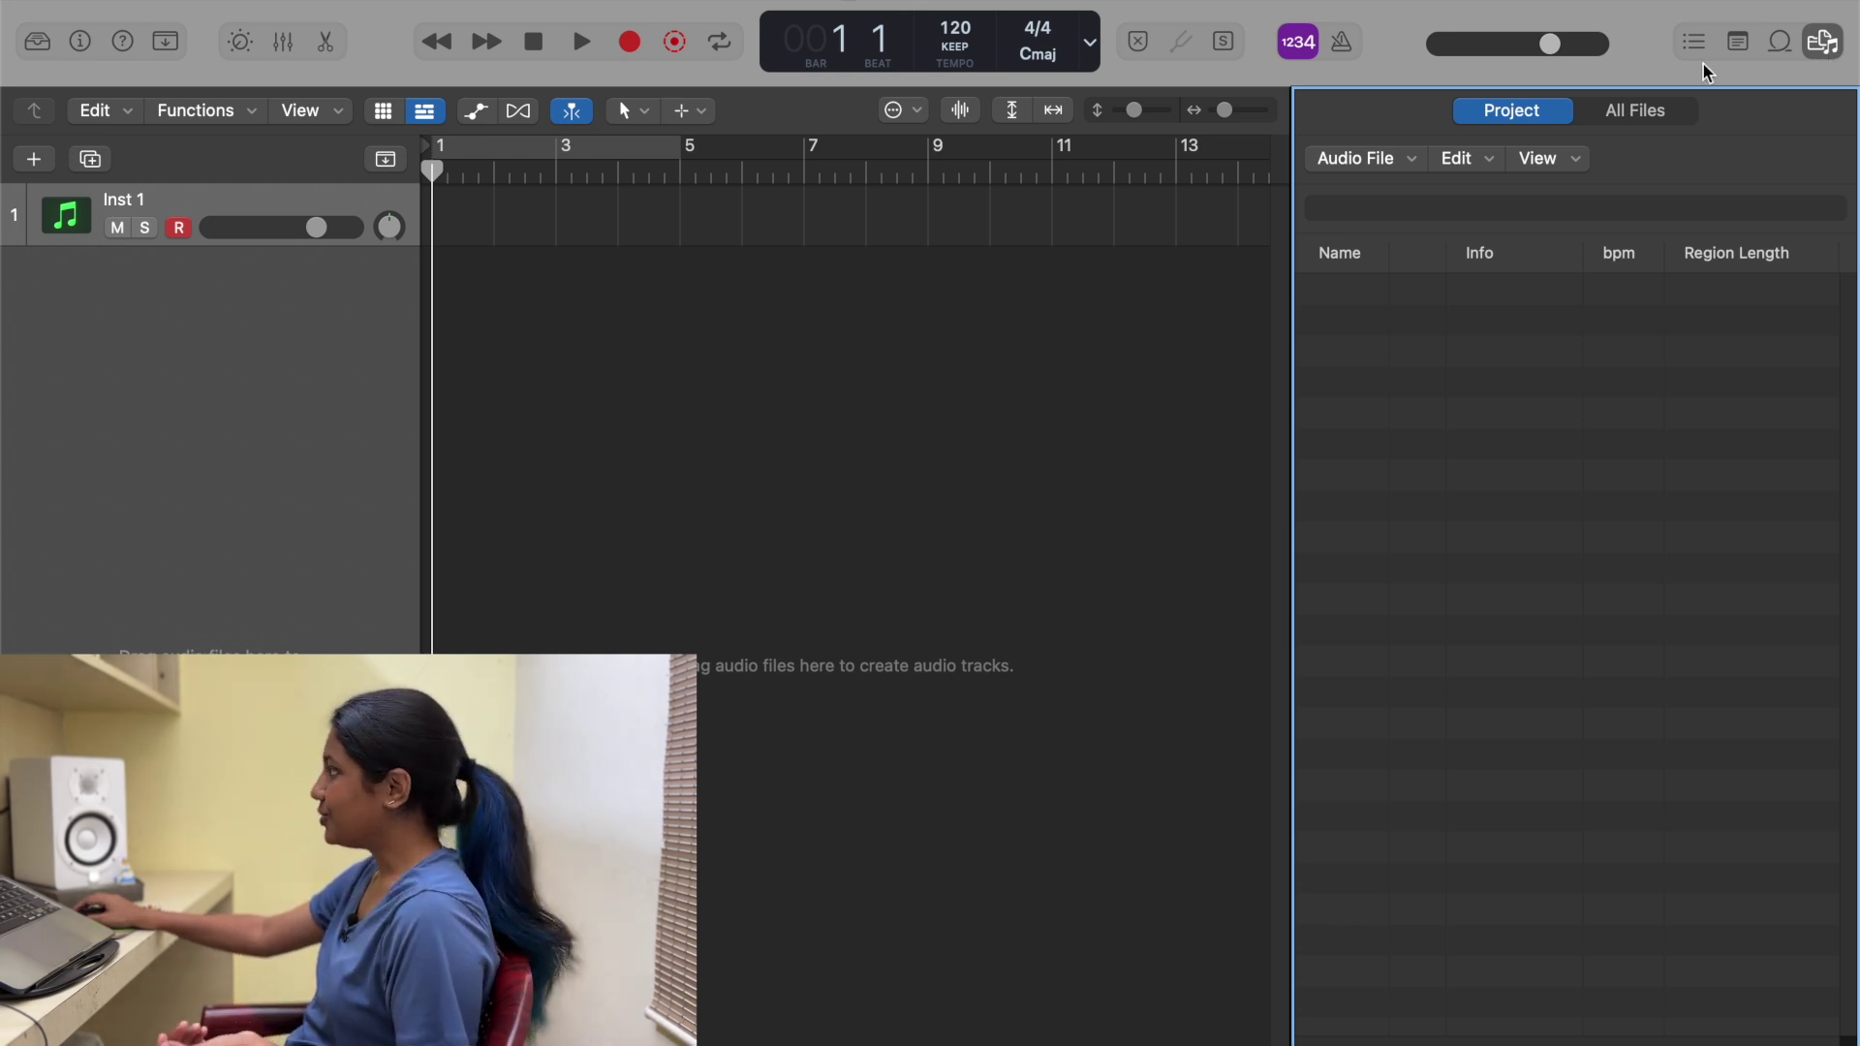
click(1633, 112)
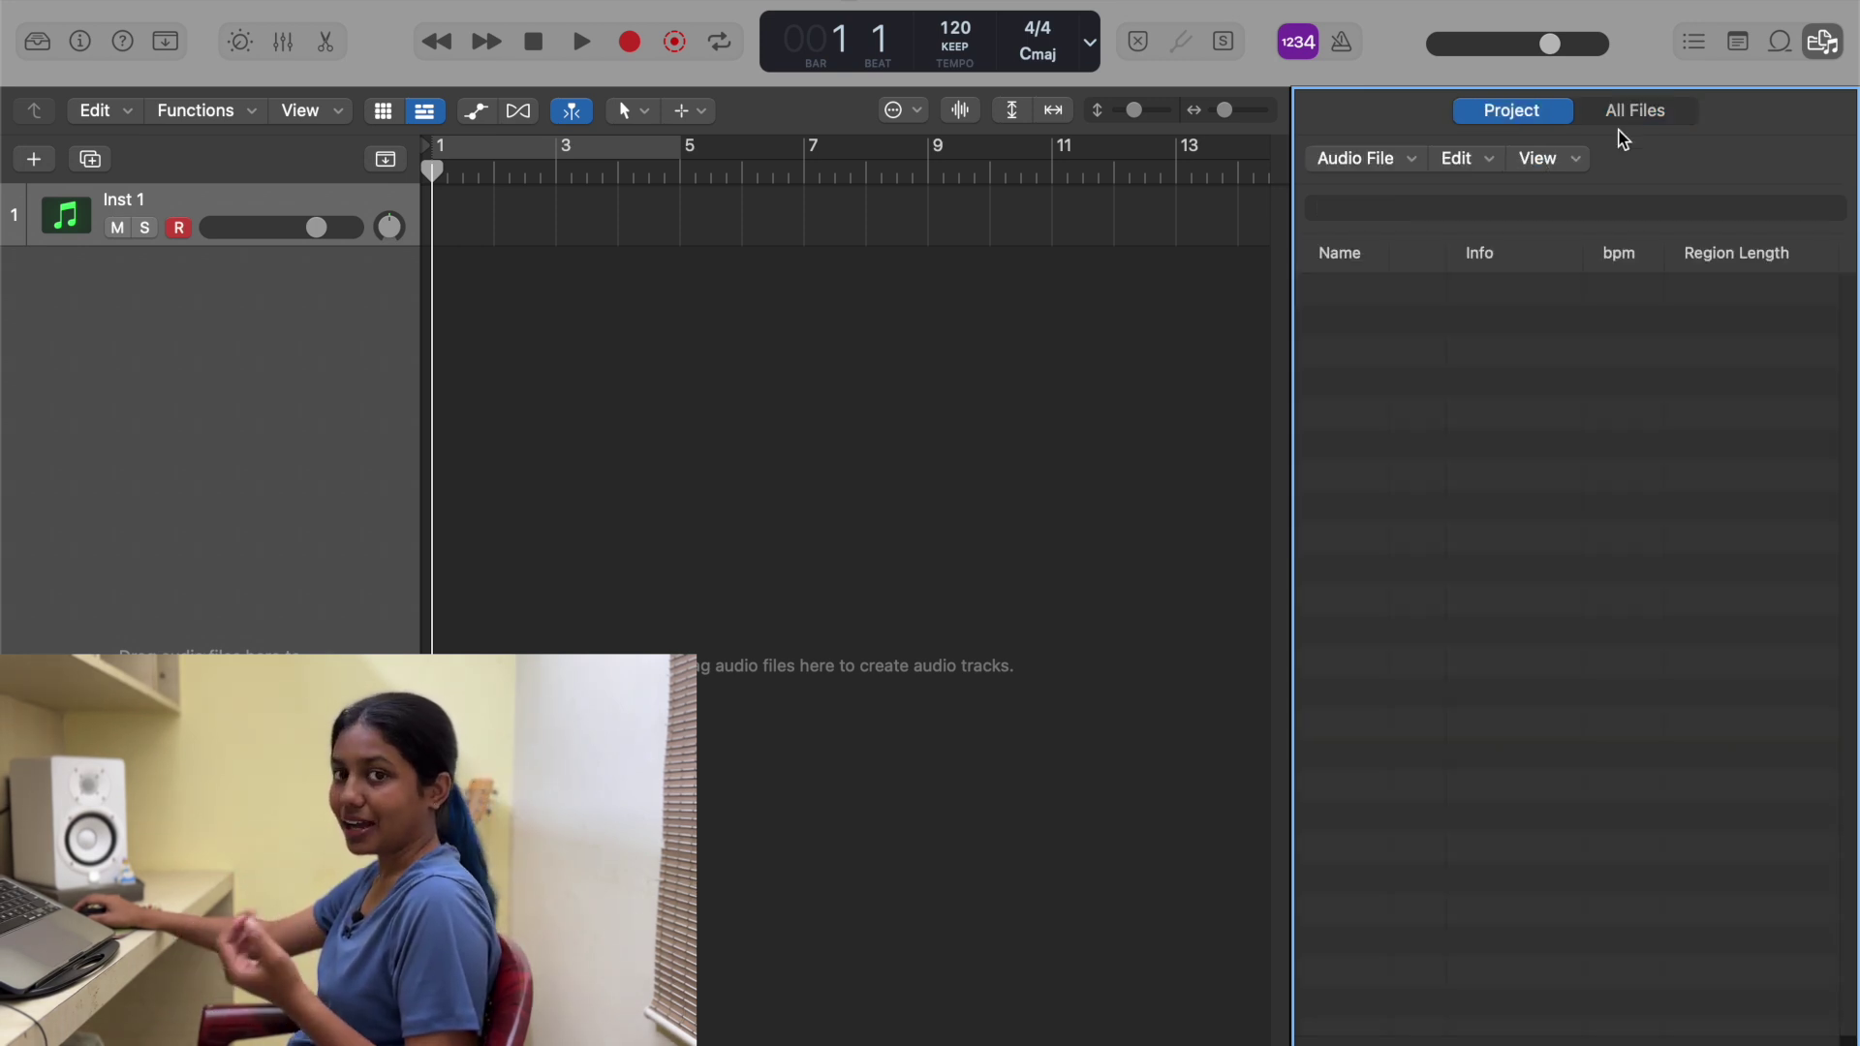
click(1628, 116)
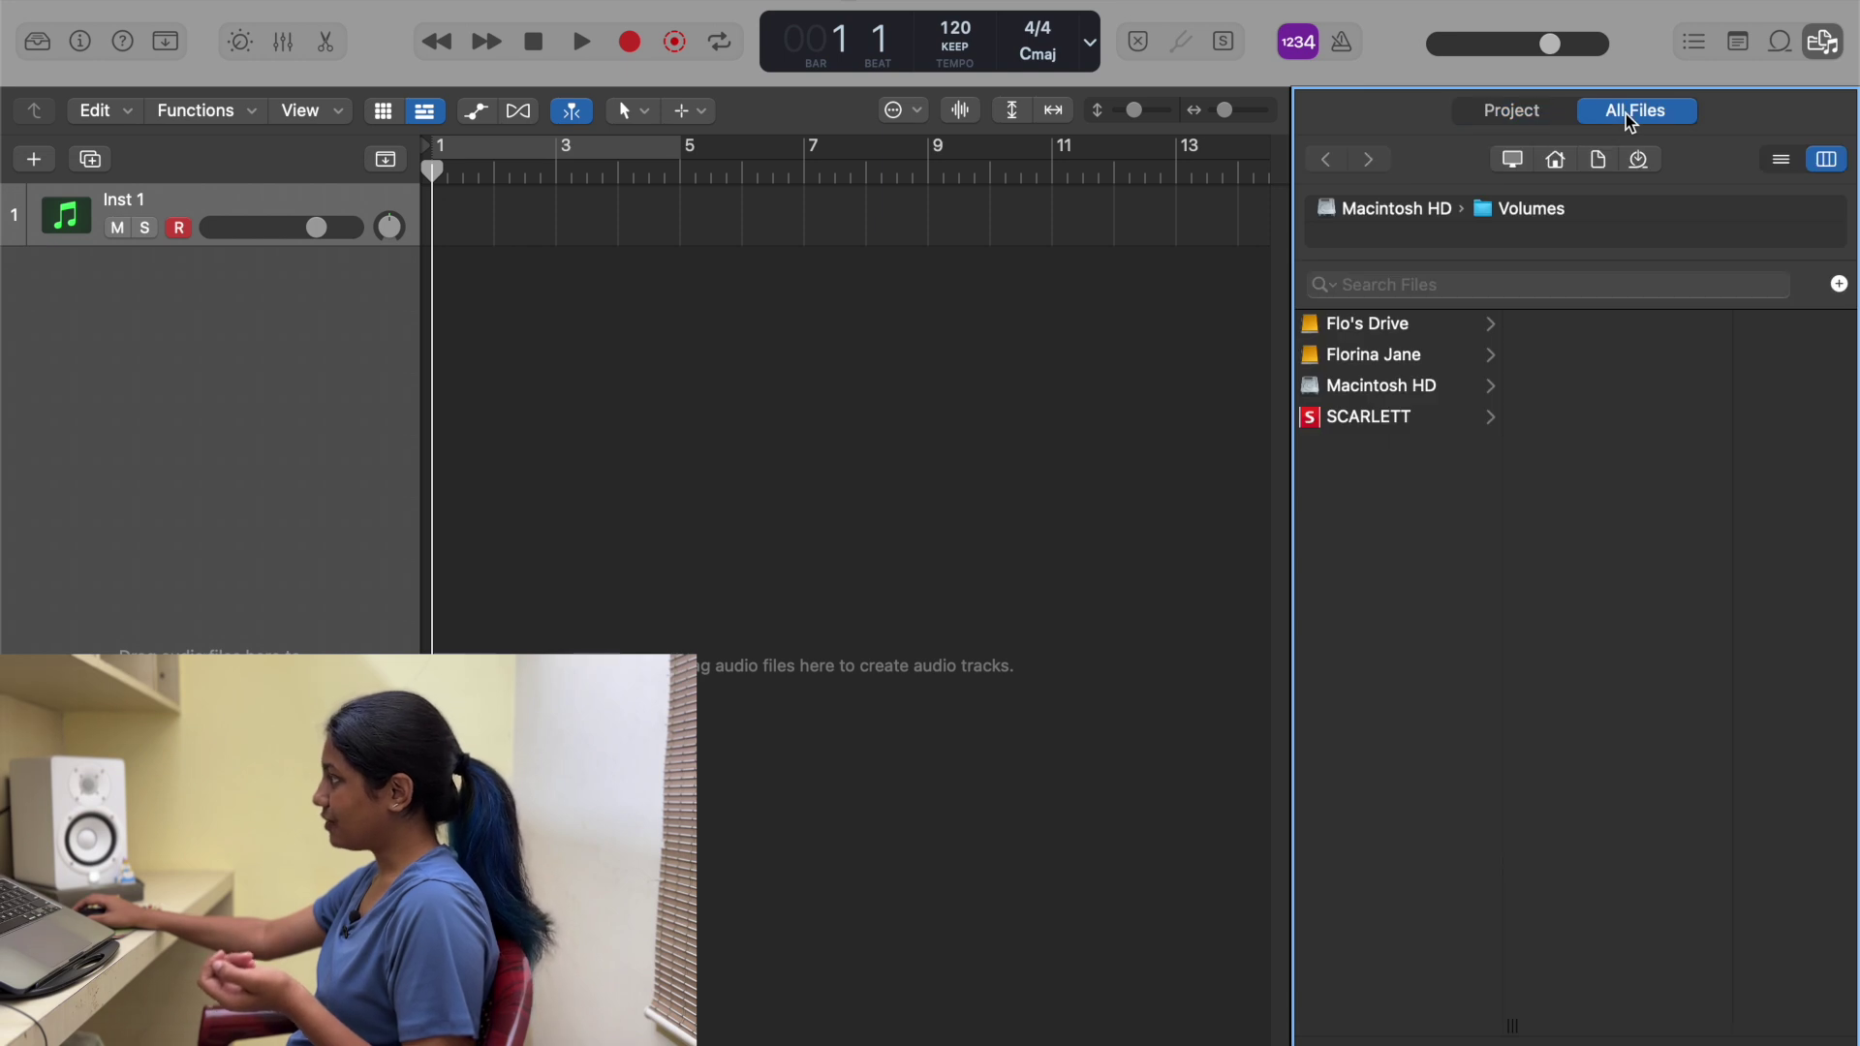
Step: Go through the external drive to Samples > Cellos Legato and pick VC-L_legato_f_A#2.wav
click(1558, 161)
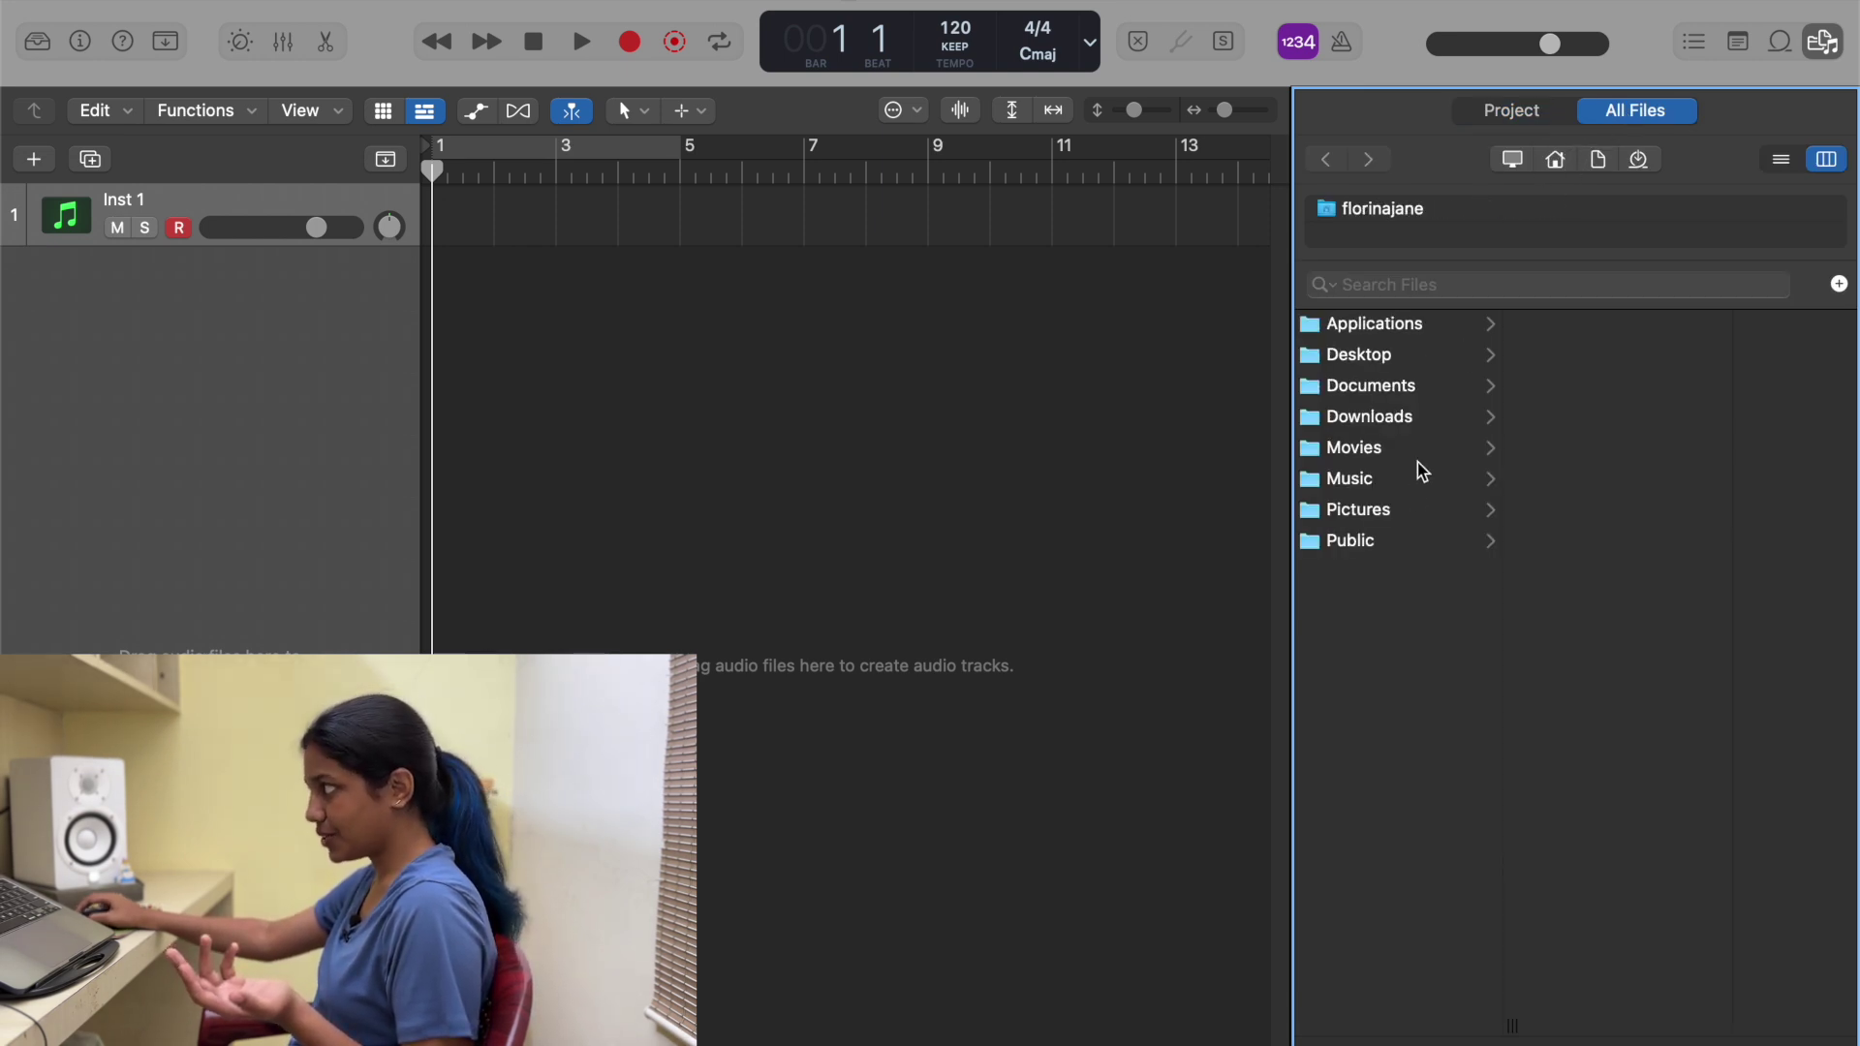
click(1517, 171)
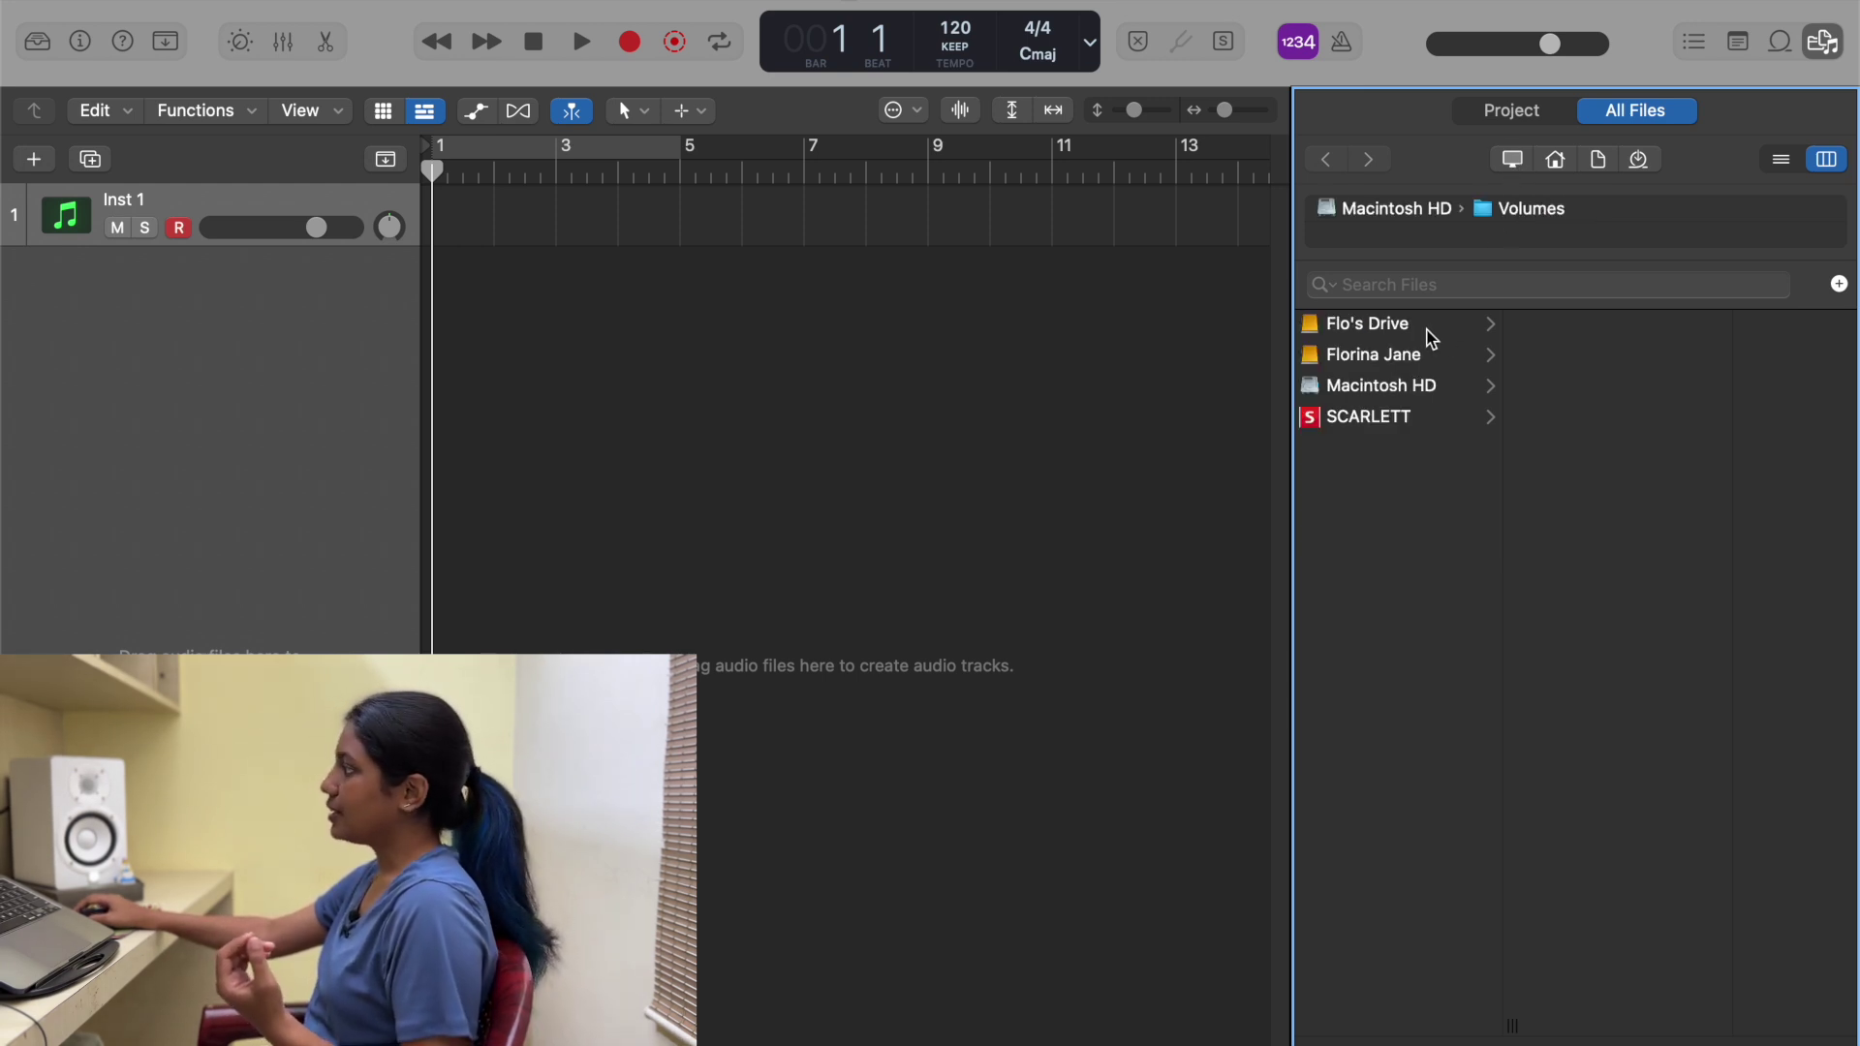
click(1364, 329)
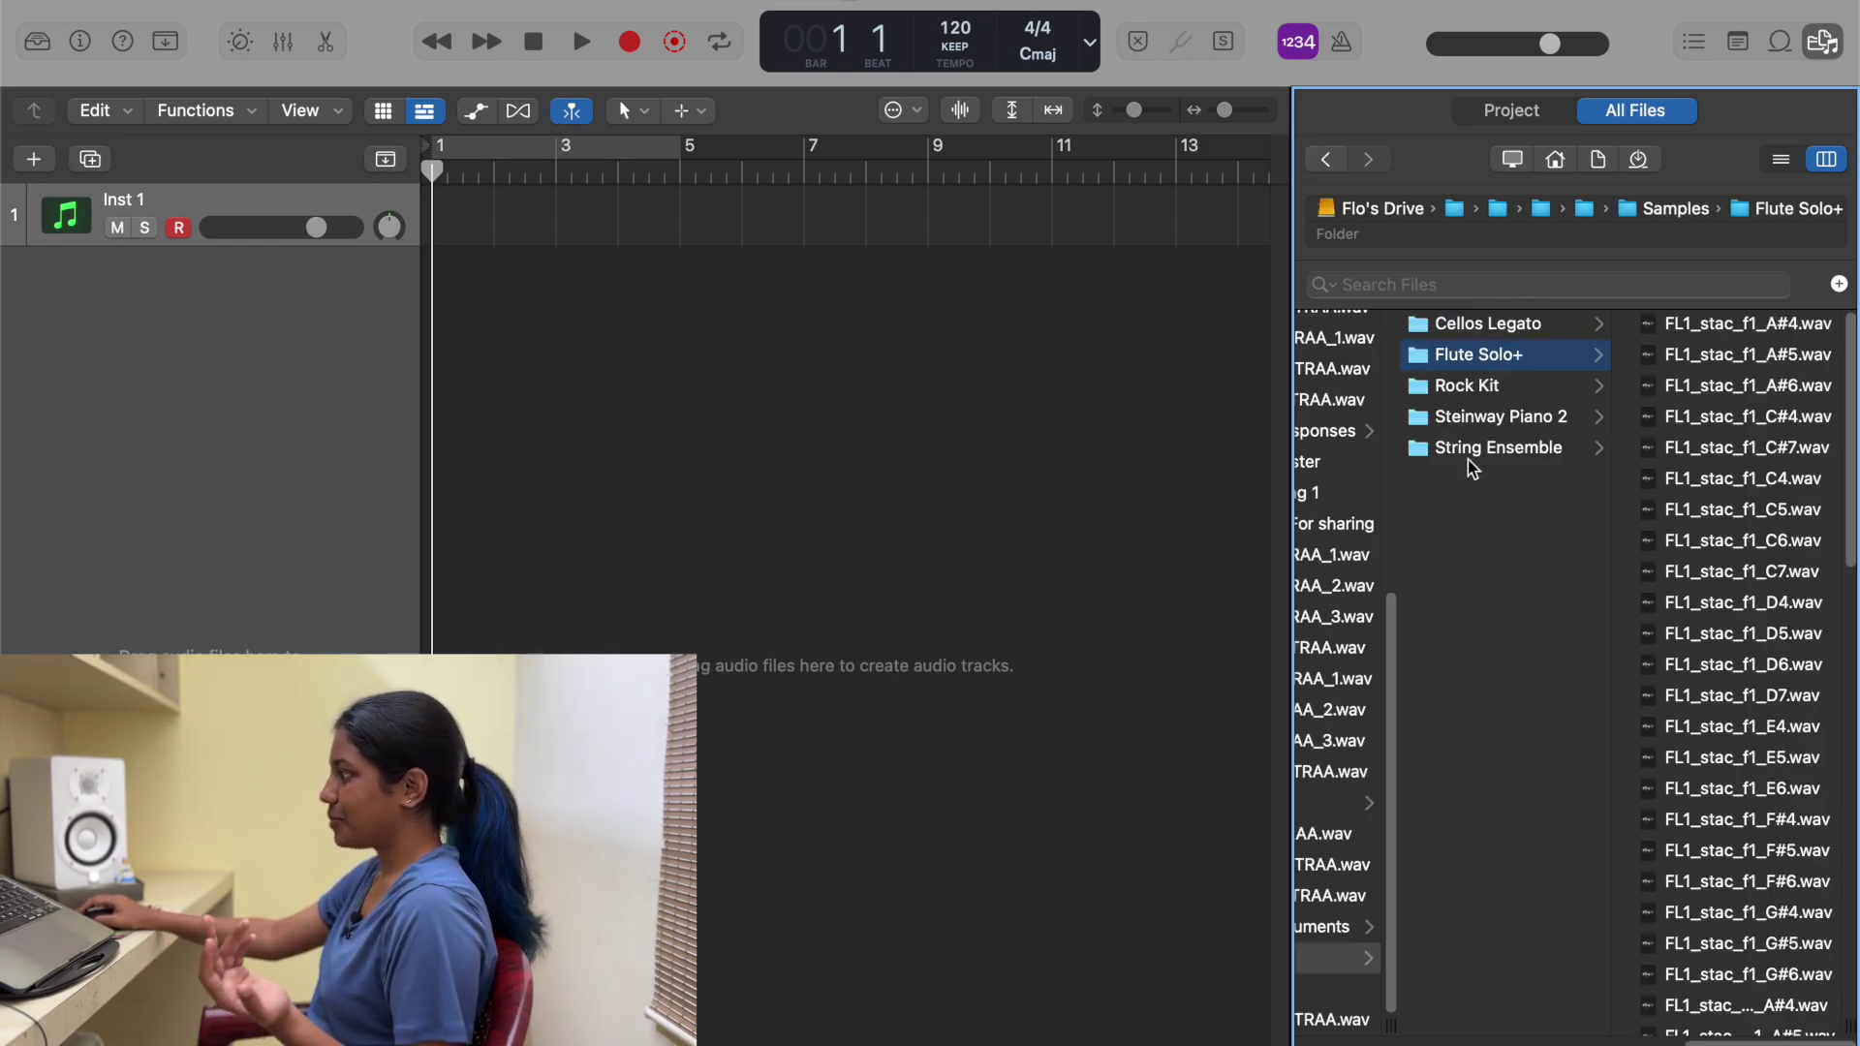
click(1471, 329)
mouse_move(1748, 325)
mouse_down()
mouse_move(1763, 331)
mouse_move(1737, 331)
mouse_up()
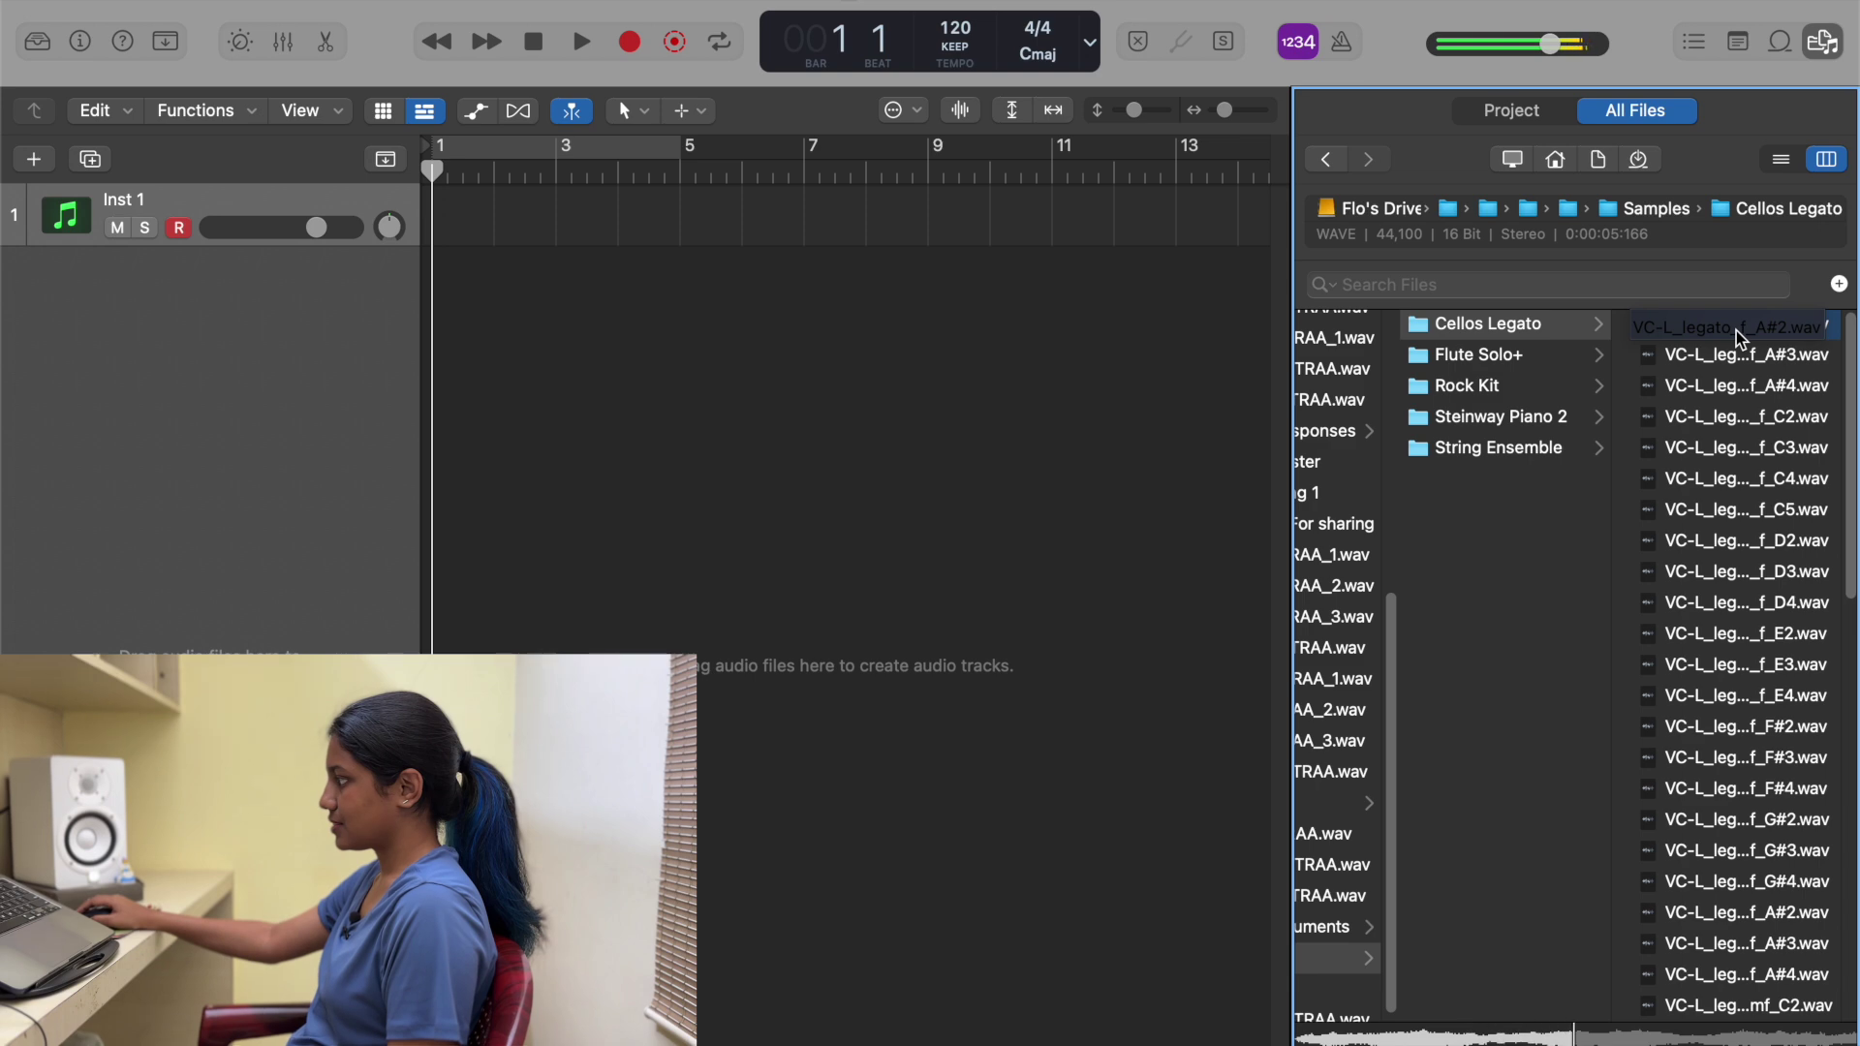
Step: Drop VC-L_legato_f_A#2.wav below Audio 1 as a new track starting at bar 1
drag(1738, 331, 1738, 332)
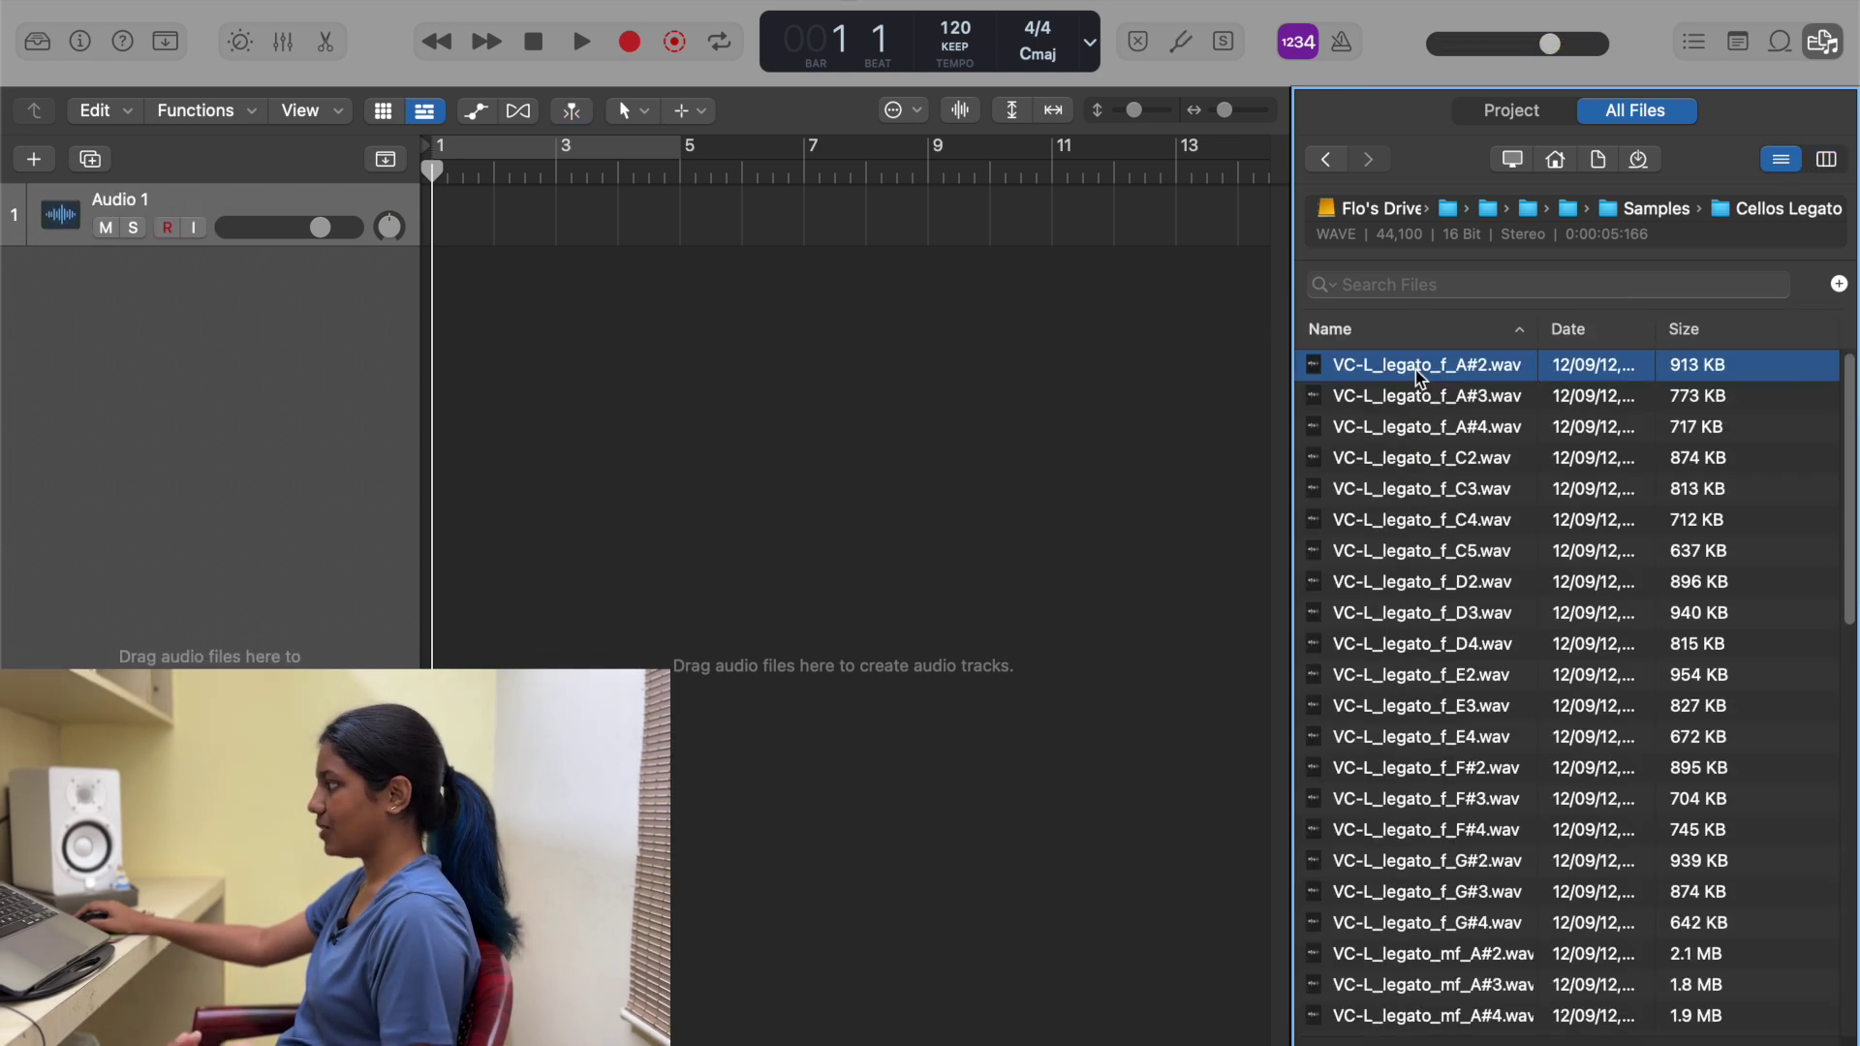
drag(1420, 377, 429, 308)
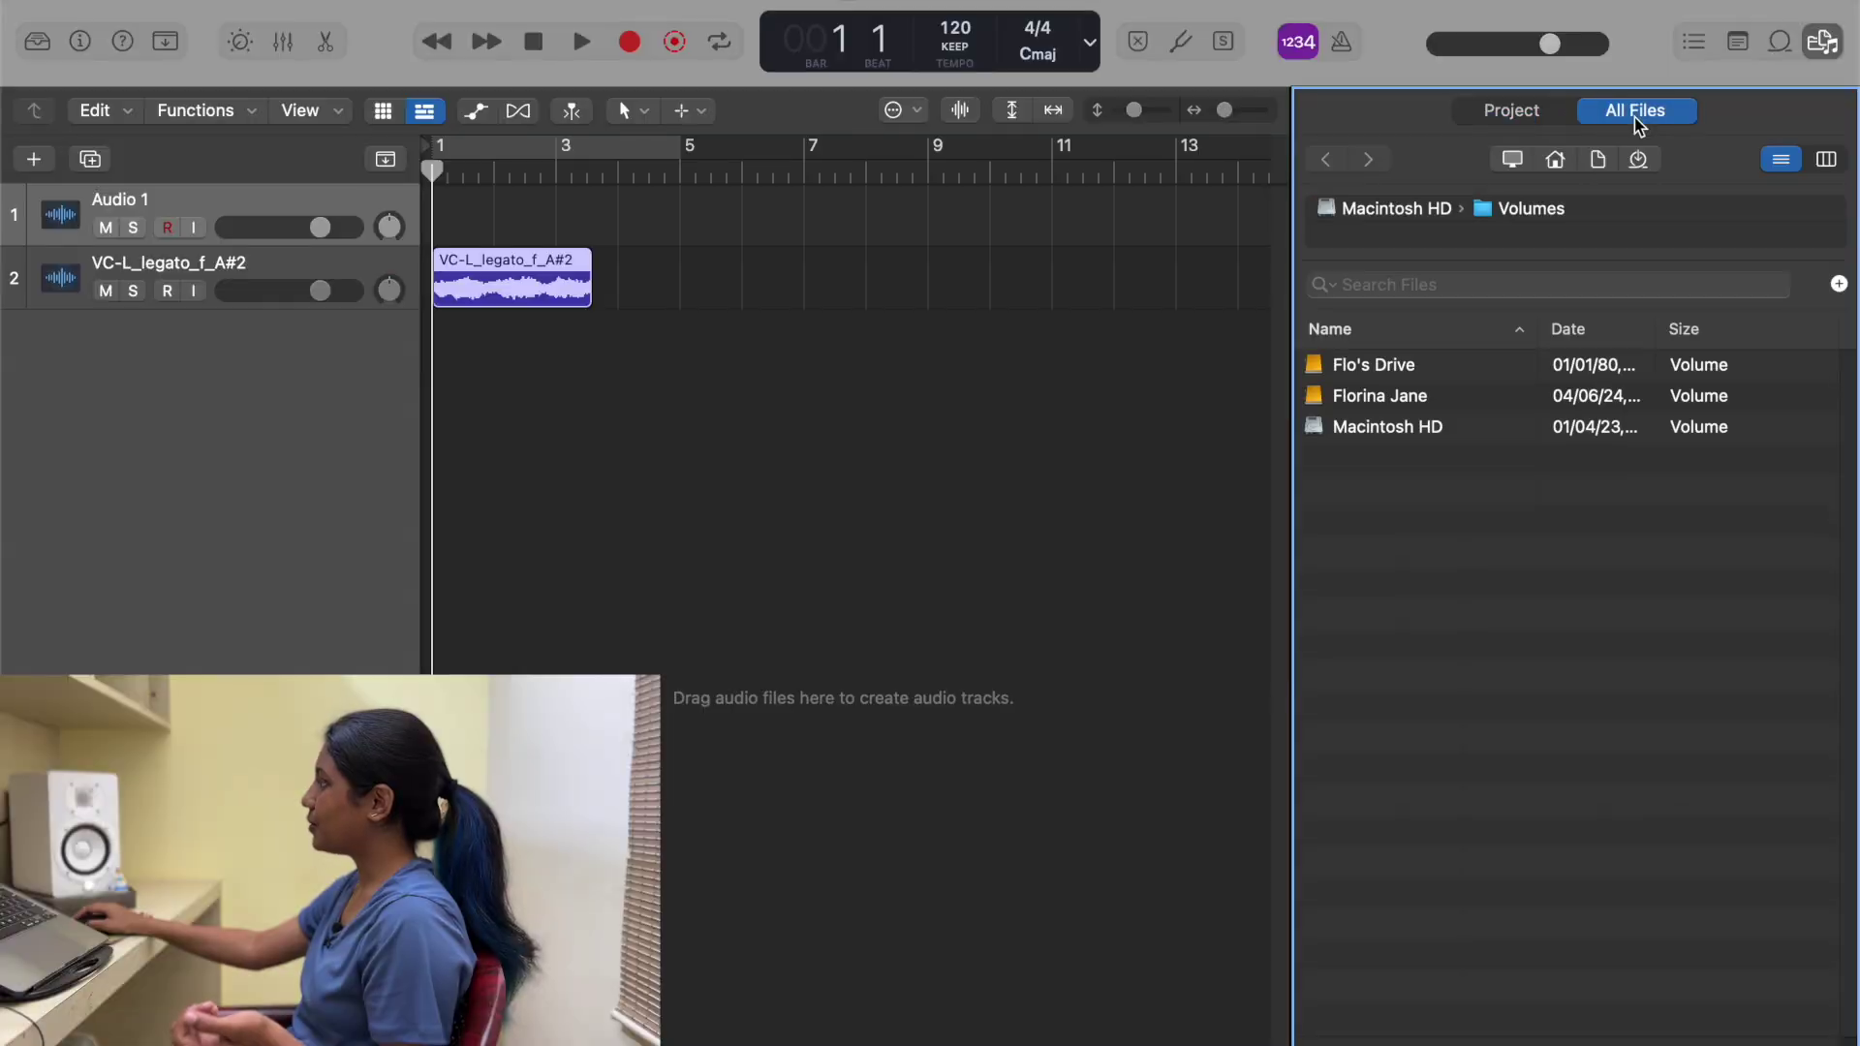
Step: Go through the second drive to My songs > Great are you Lord and select the Idea project
double_click(1370, 396)
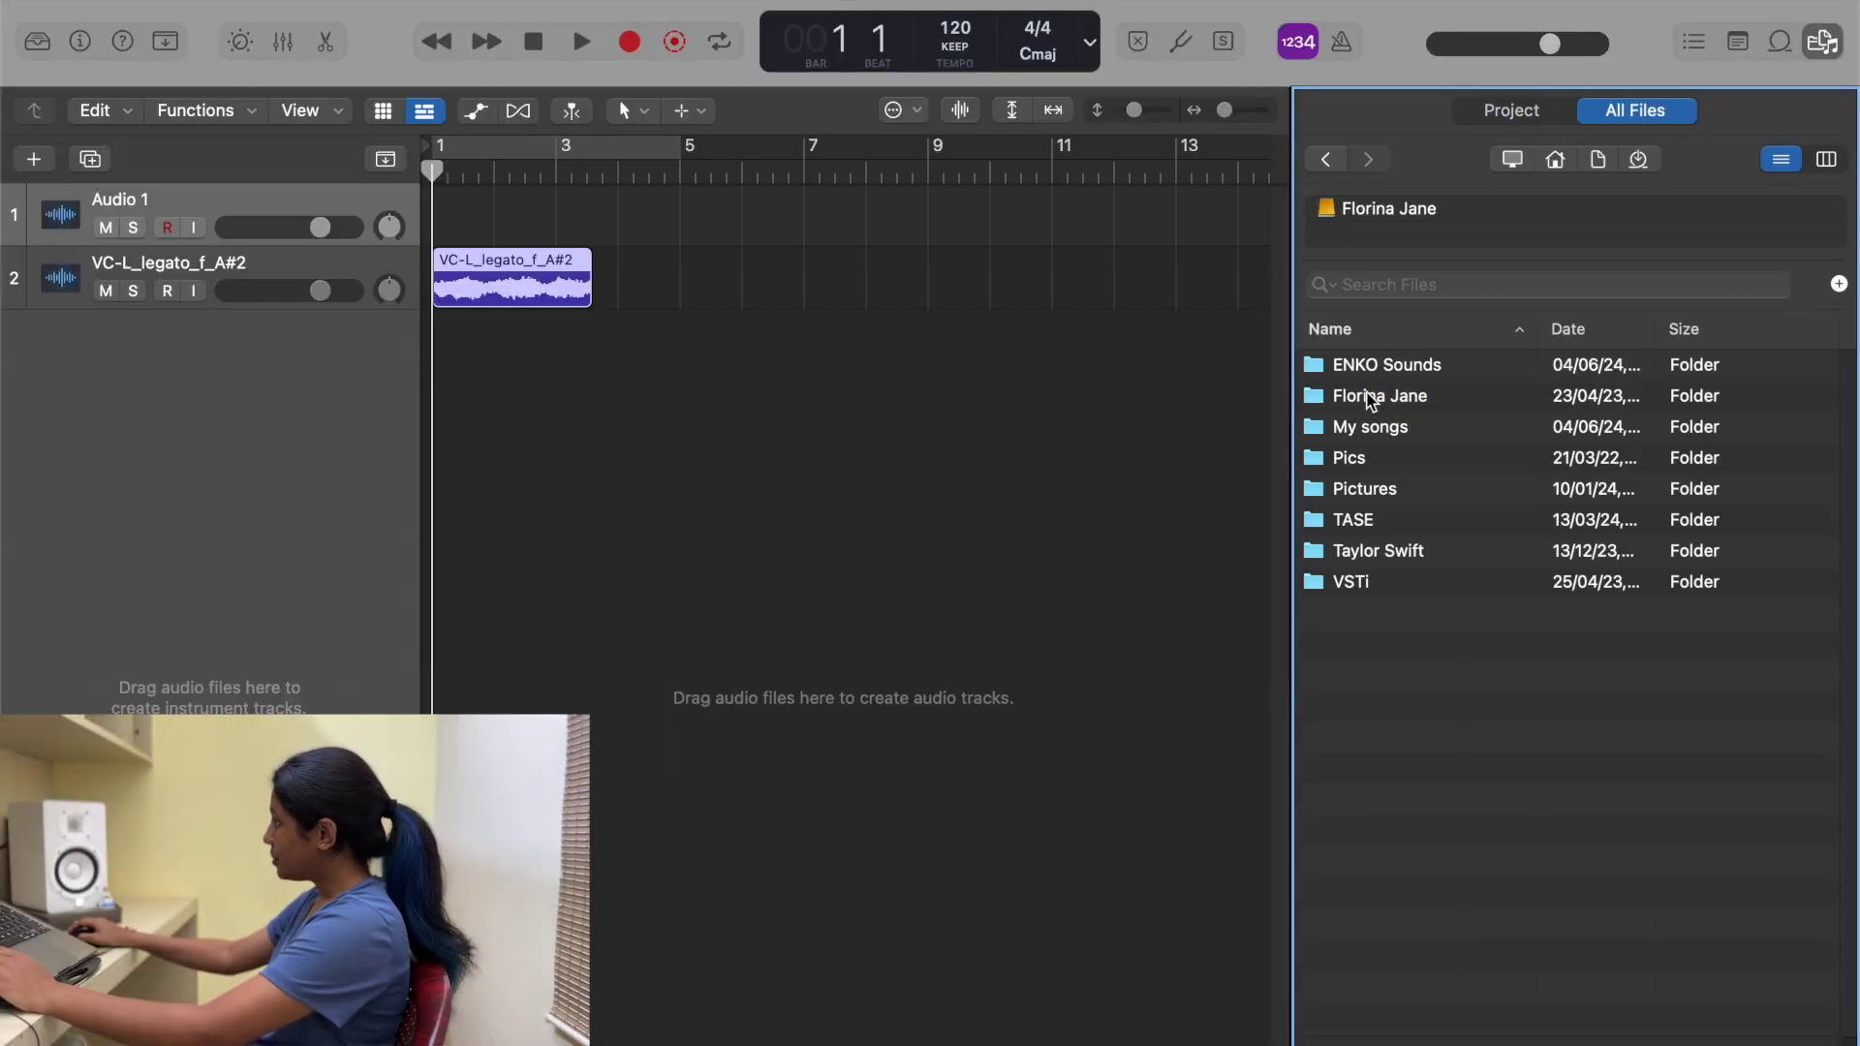
double_click(1370, 427)
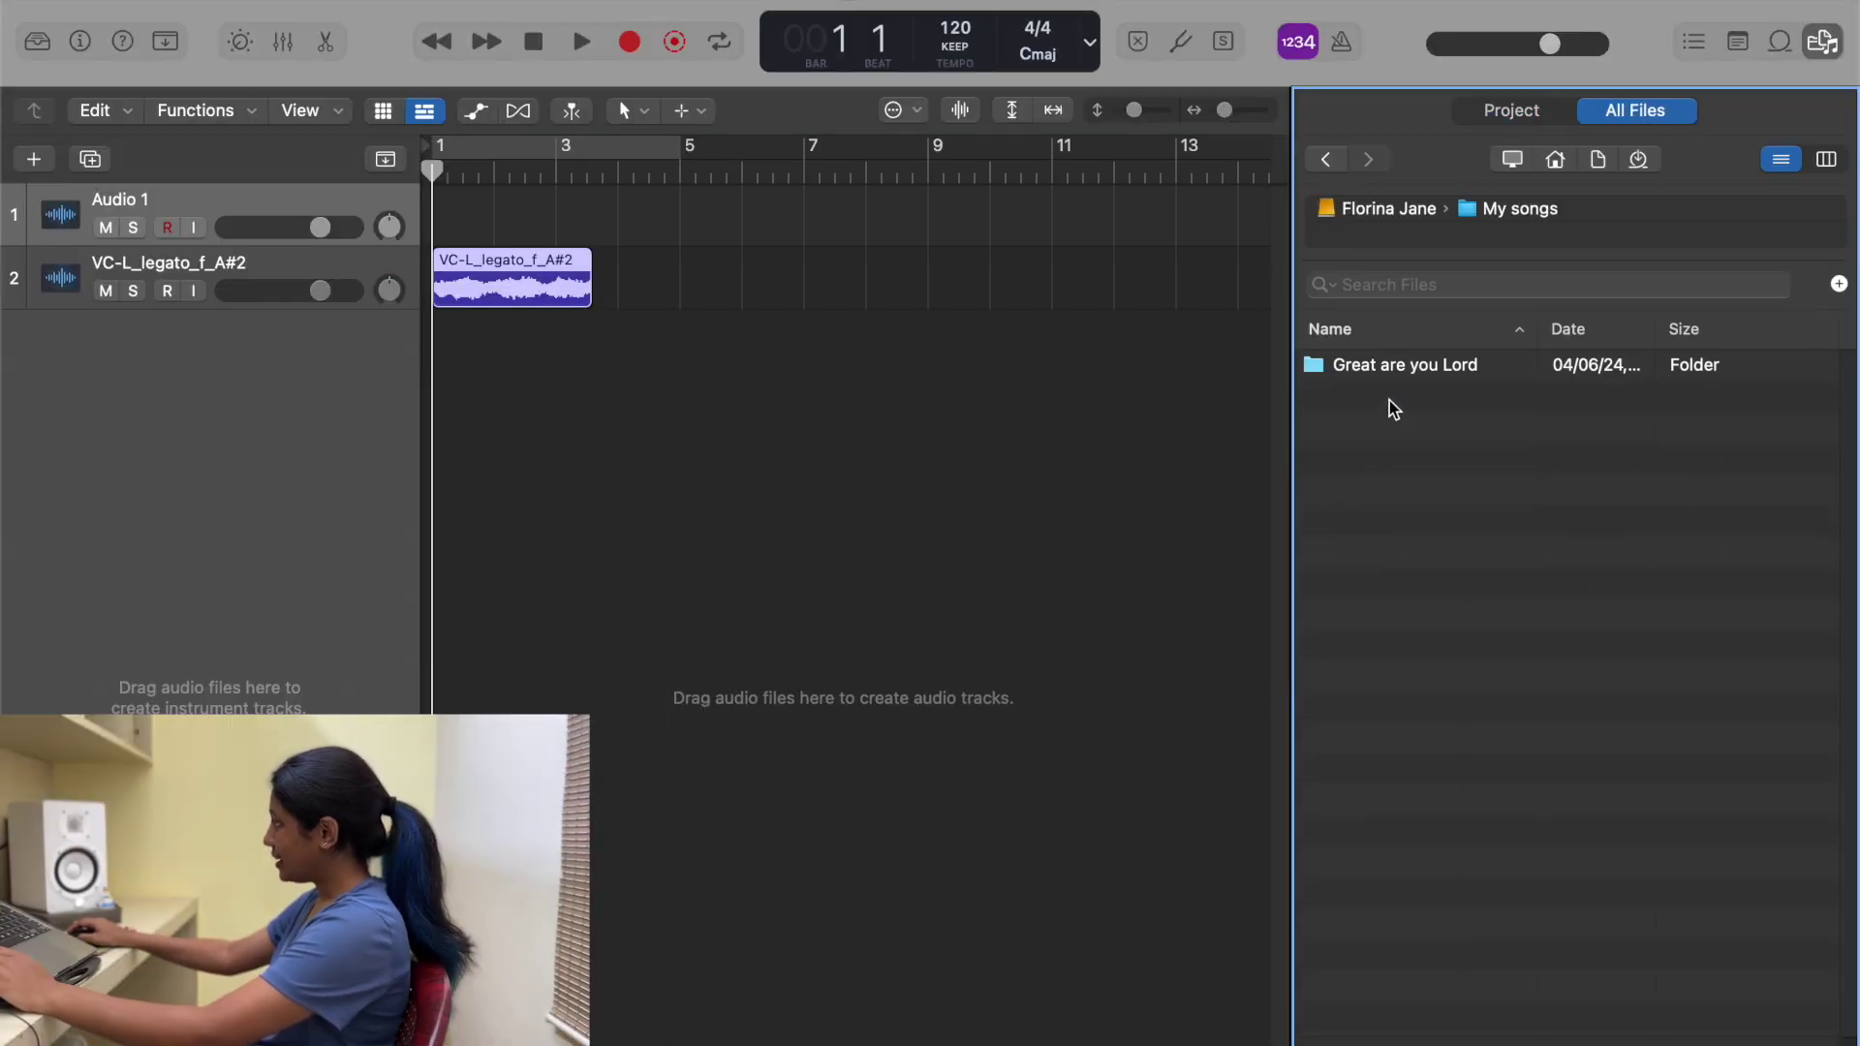
double_click(1438, 374)
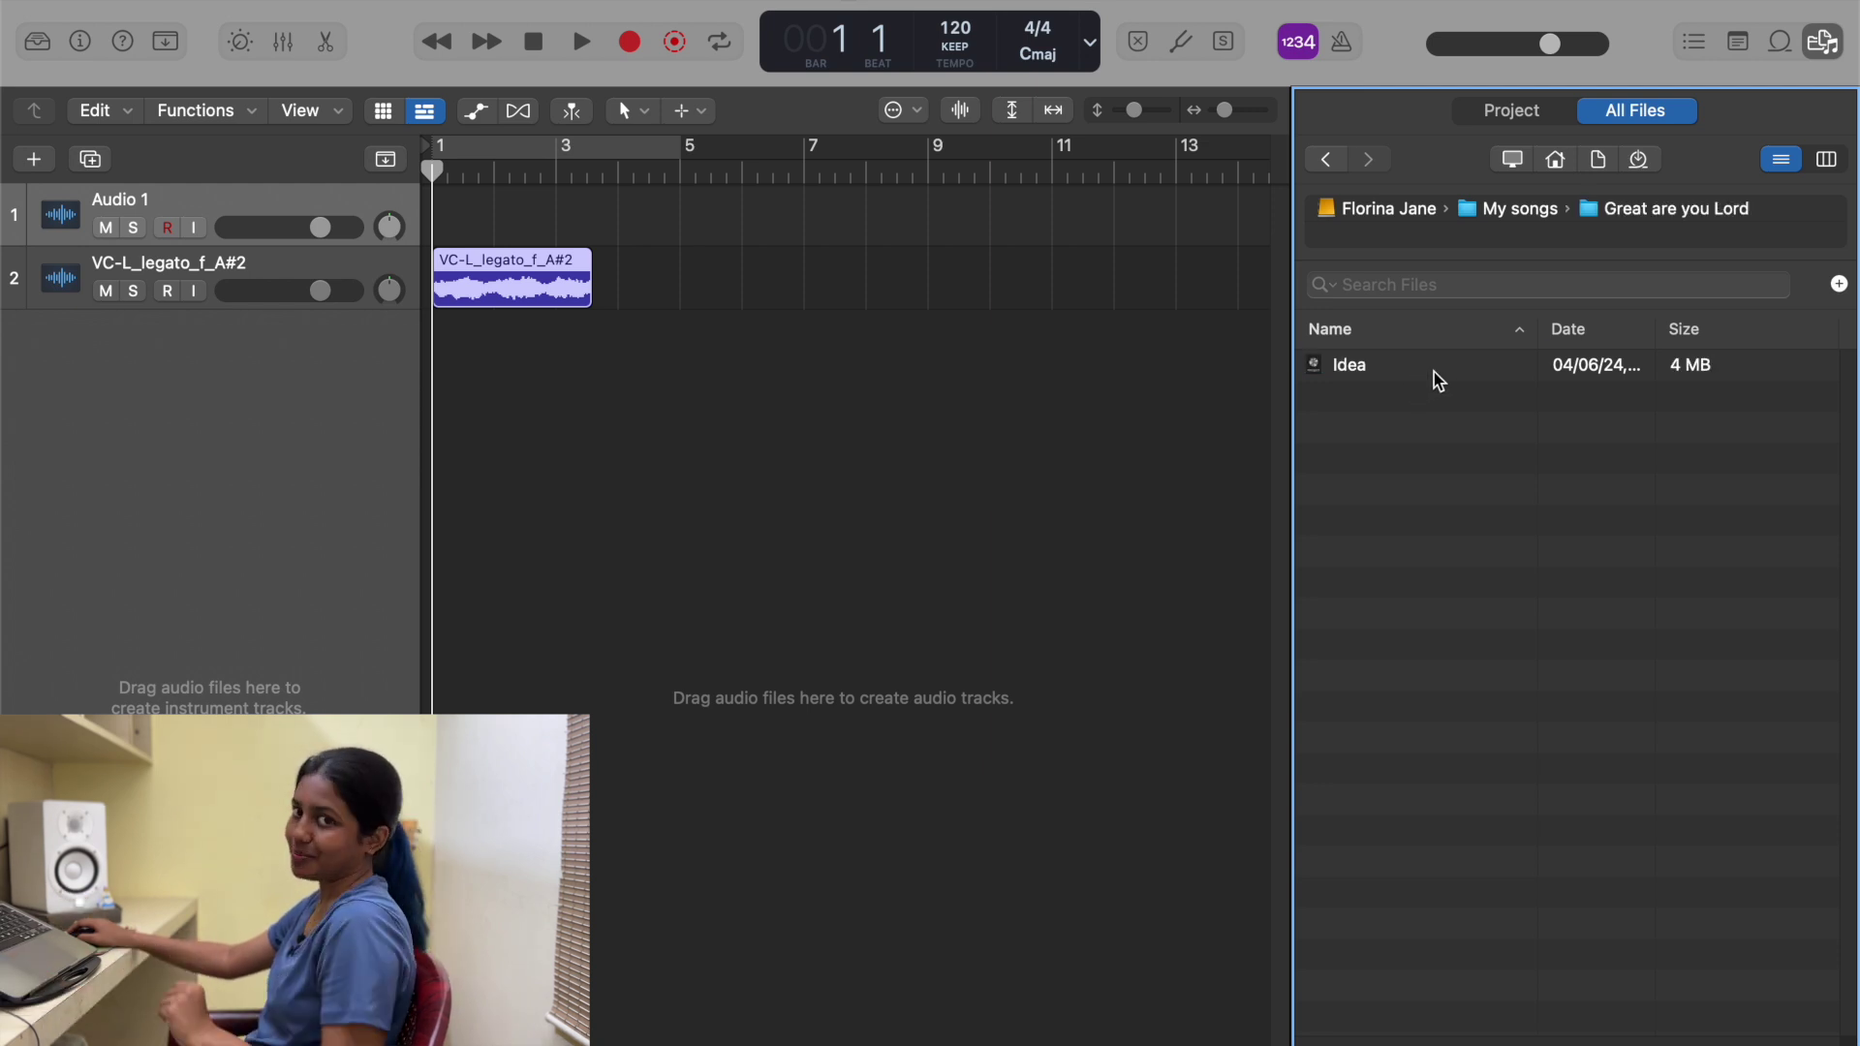
click(1439, 374)
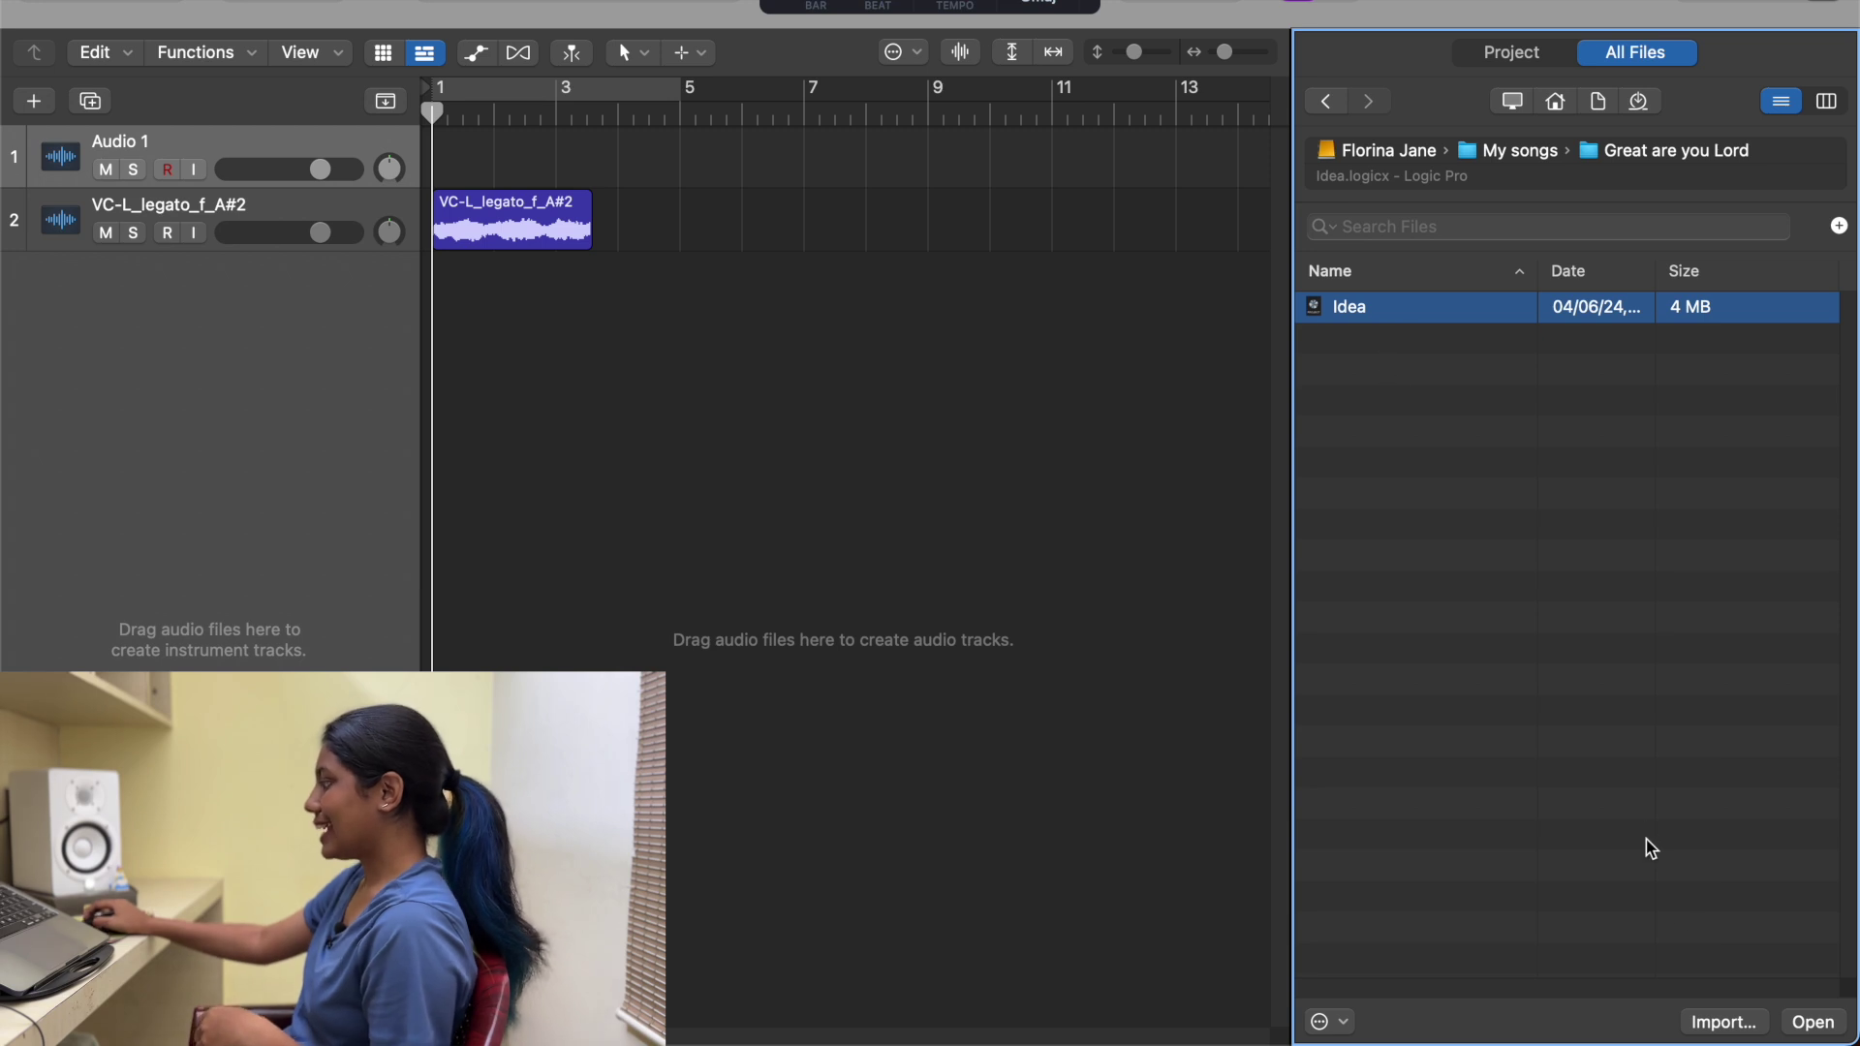
Step: Import the Idea project's Violin track with content, plug-ins, I/O, bus numbers and automation
click(1723, 1022)
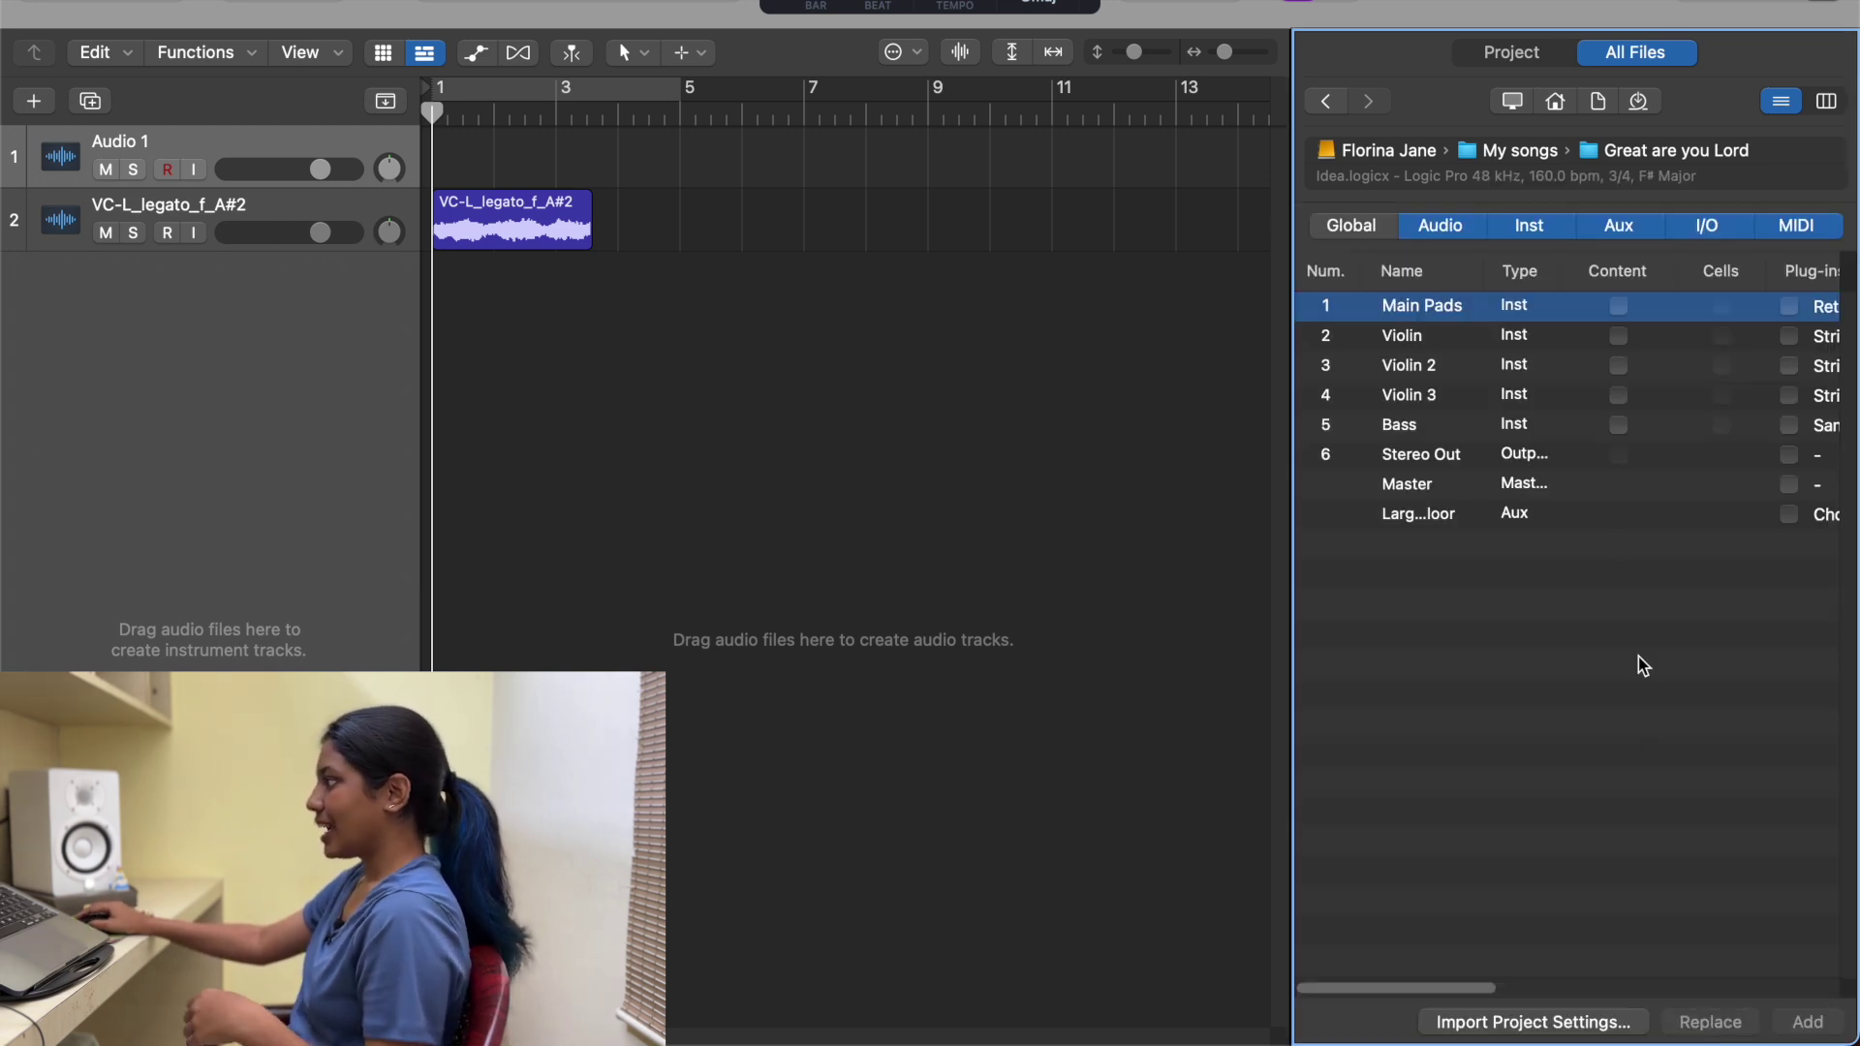
click(1404, 339)
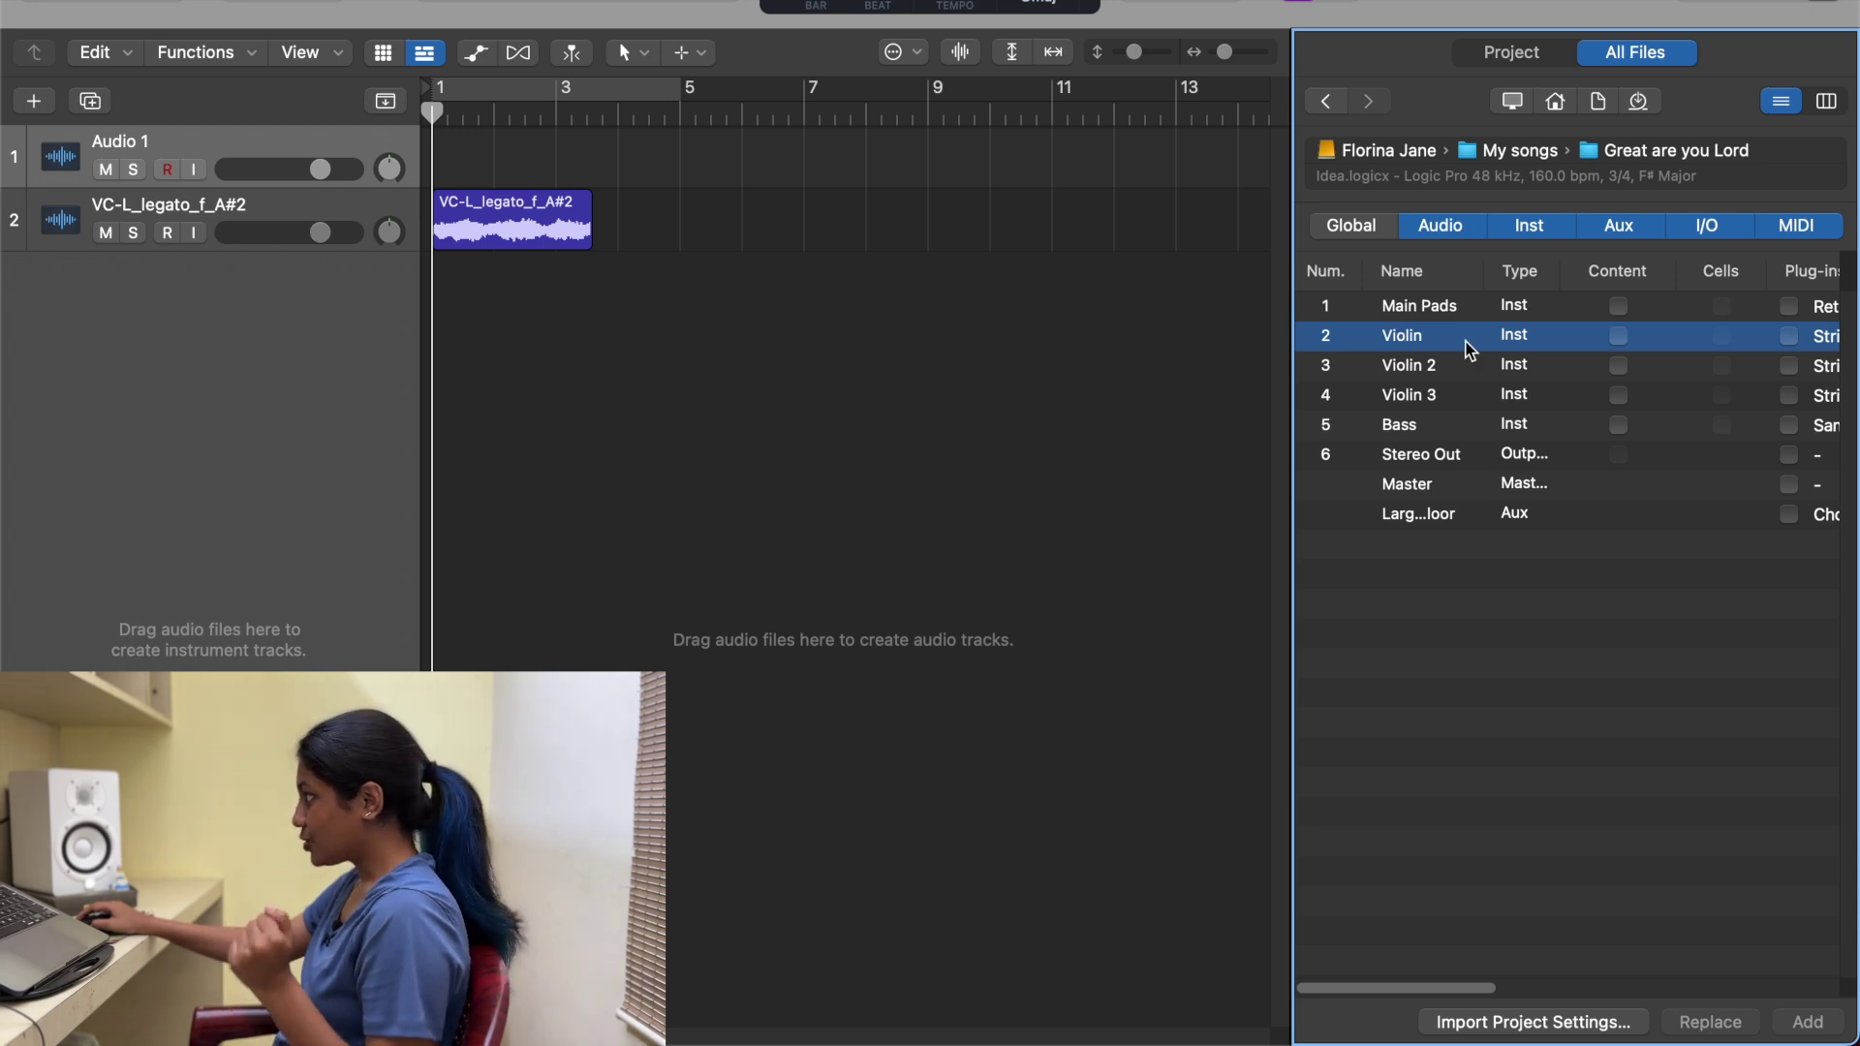
scroll(1497, 354, right, 5)
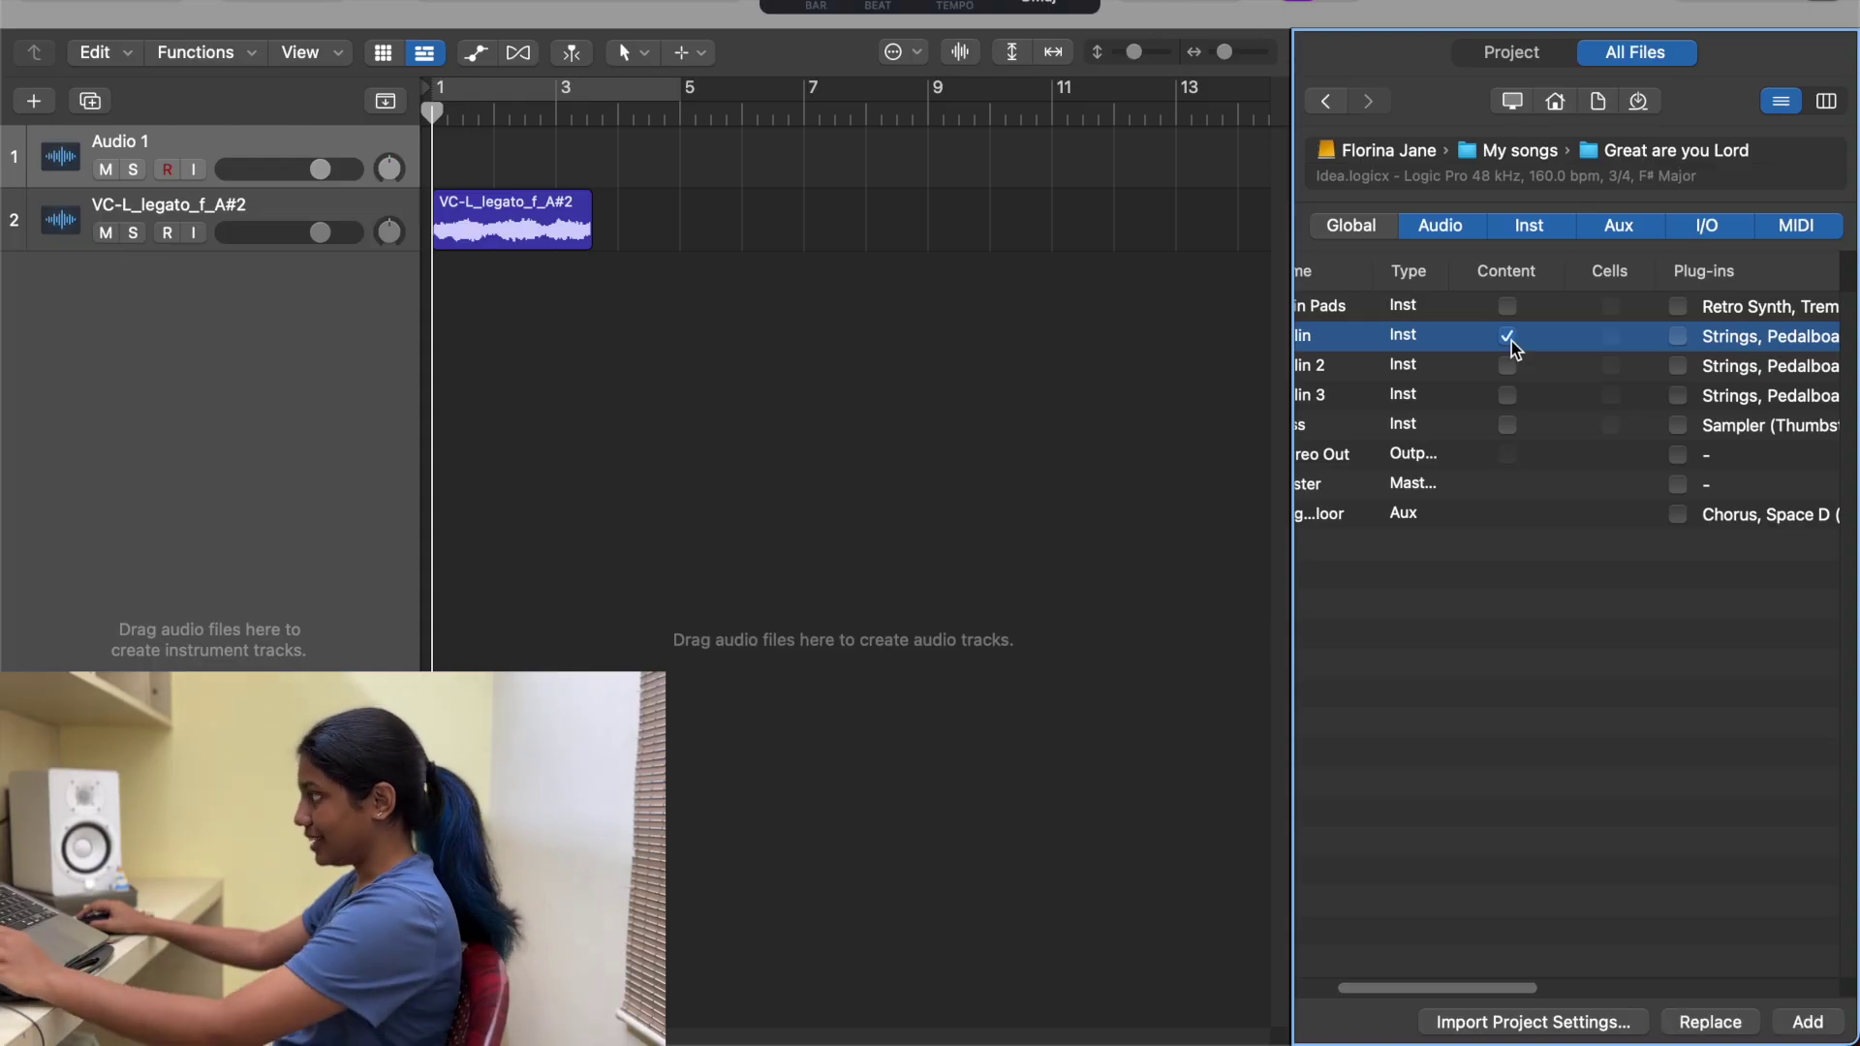
scroll(1549, 349, right, 5)
drag(1706, 272, 1817, 271)
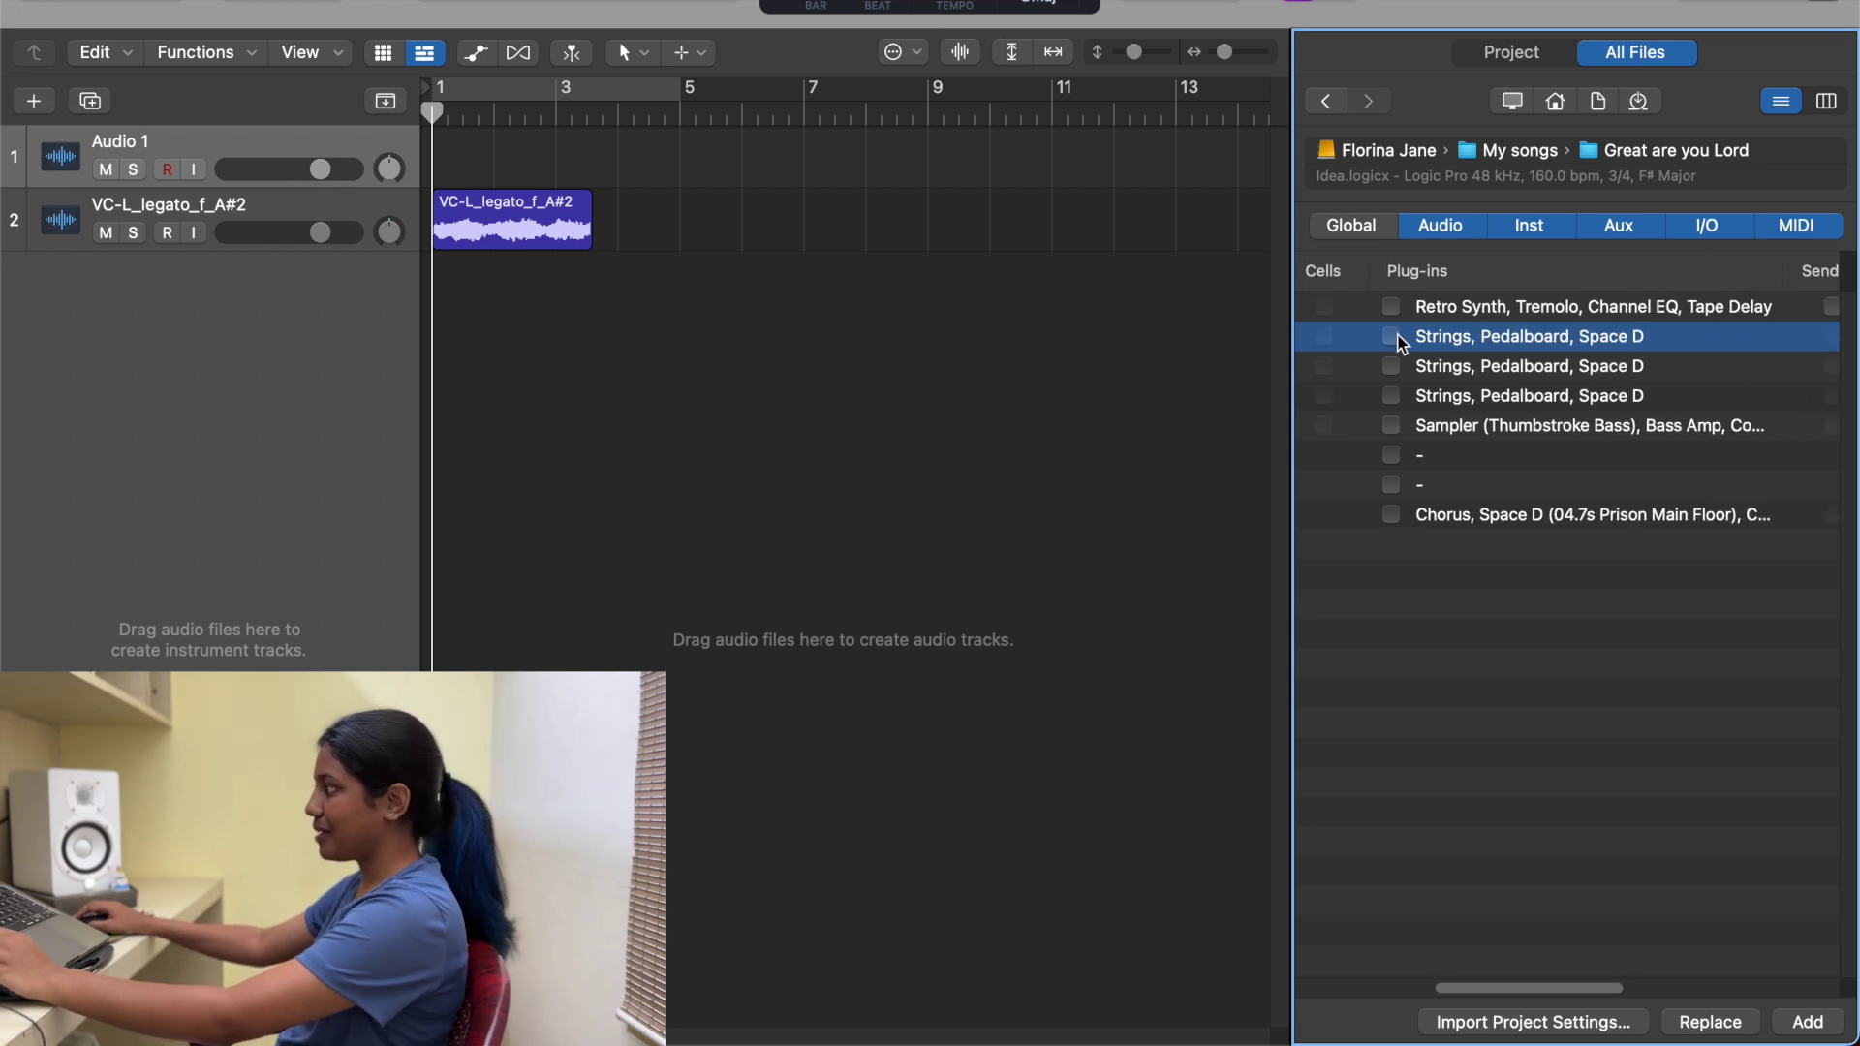
scroll(1474, 361, right, 5)
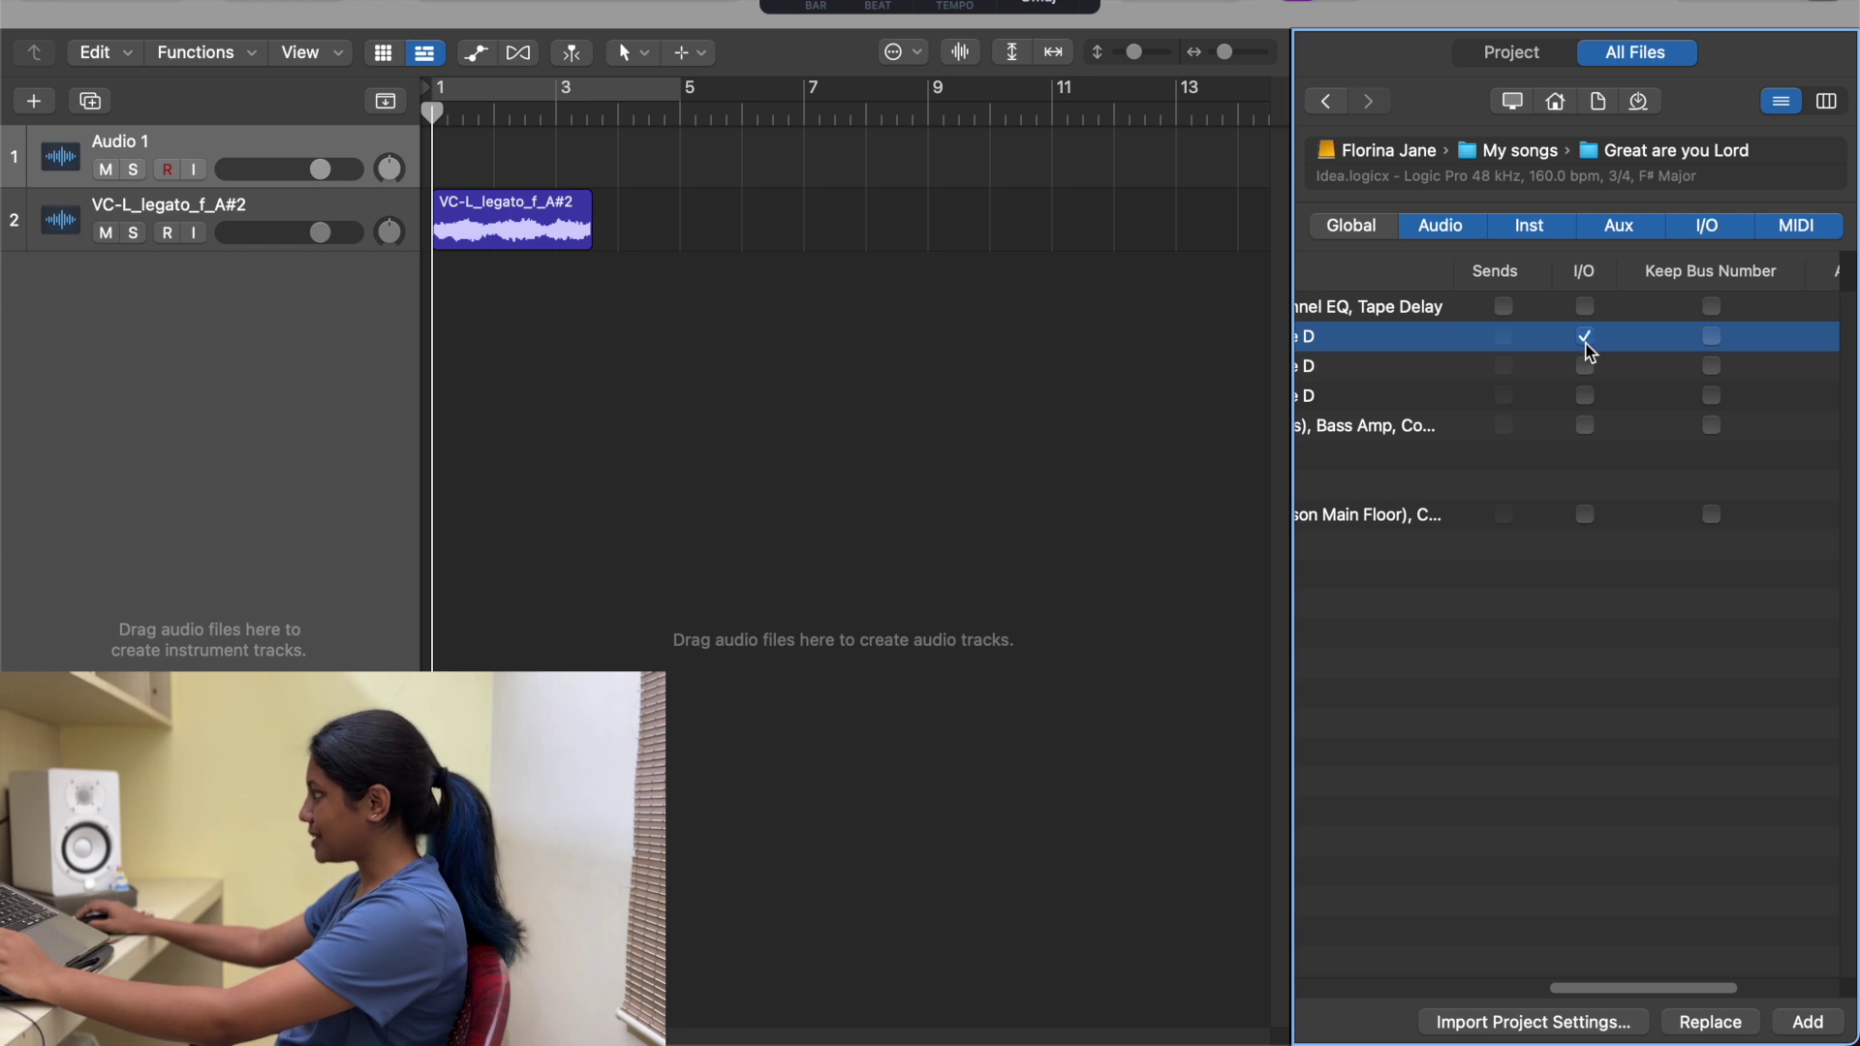
scroll(1589, 351, right, 3)
click(1594, 339)
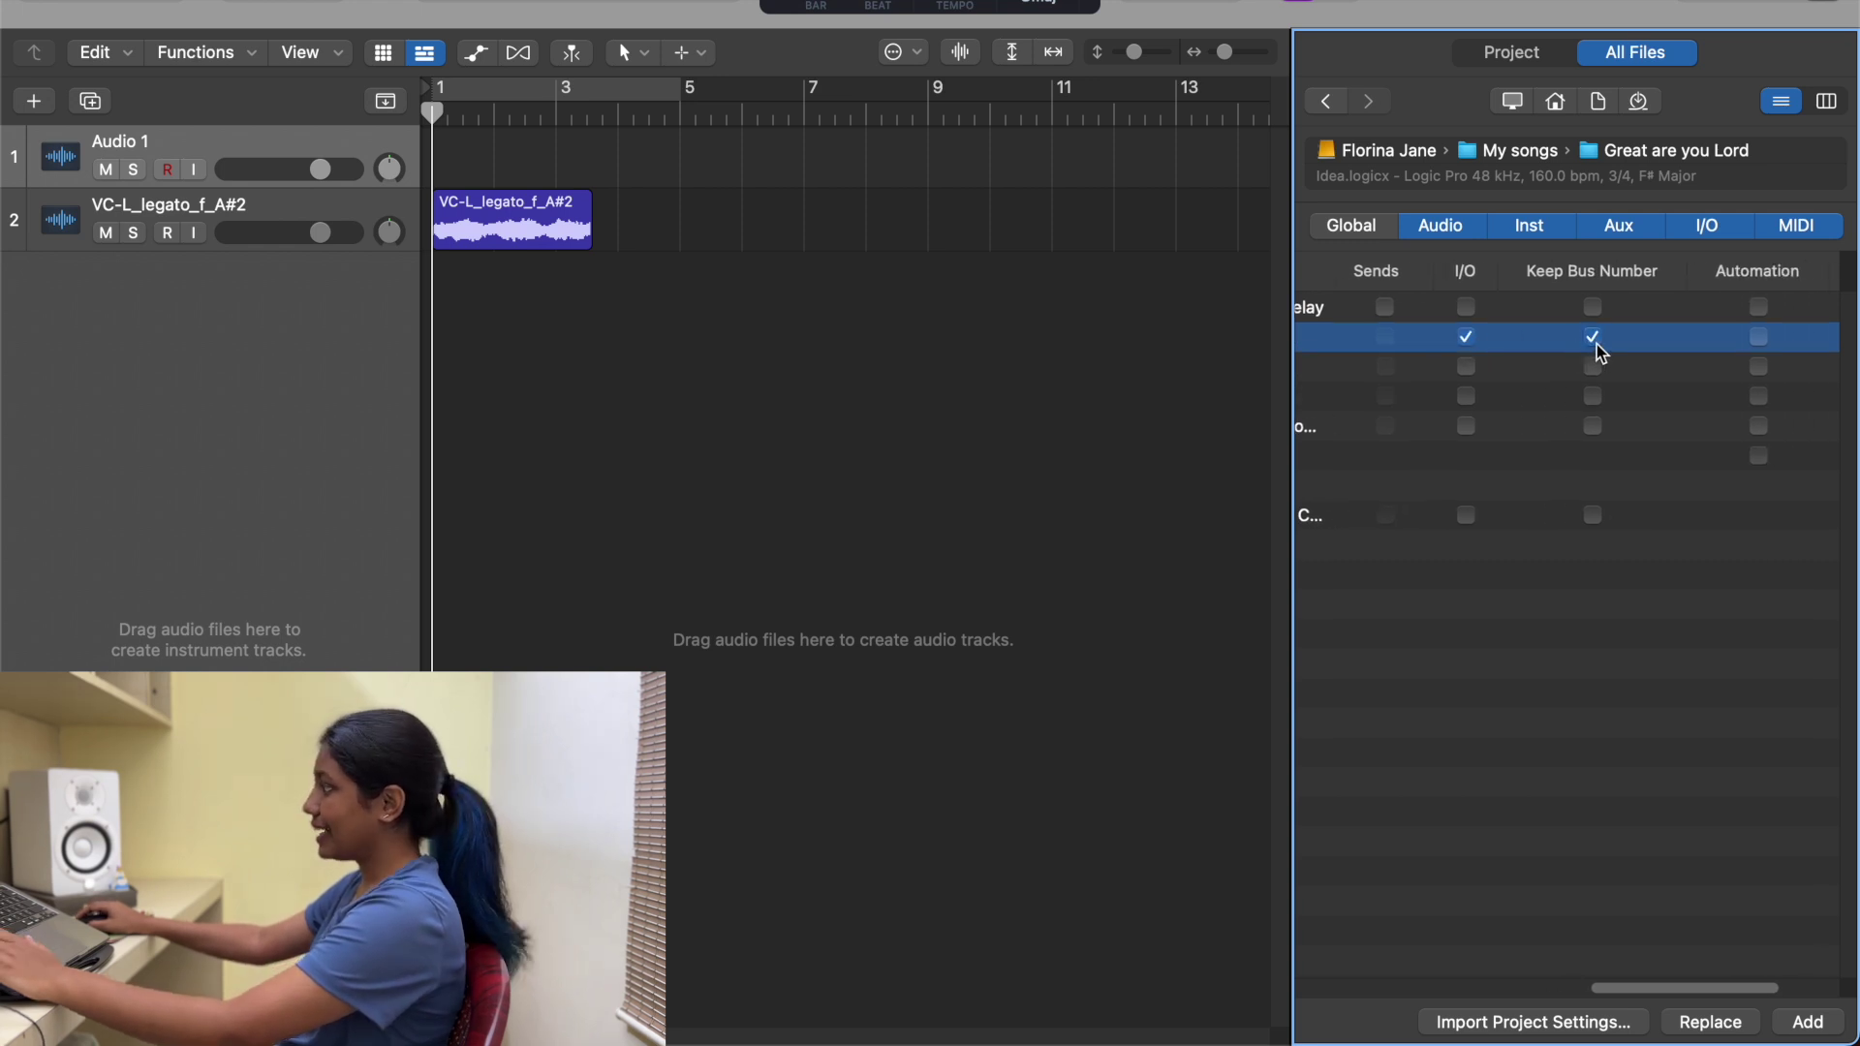
scroll(1598, 346, right, 3)
scroll(1605, 344, left, 5)
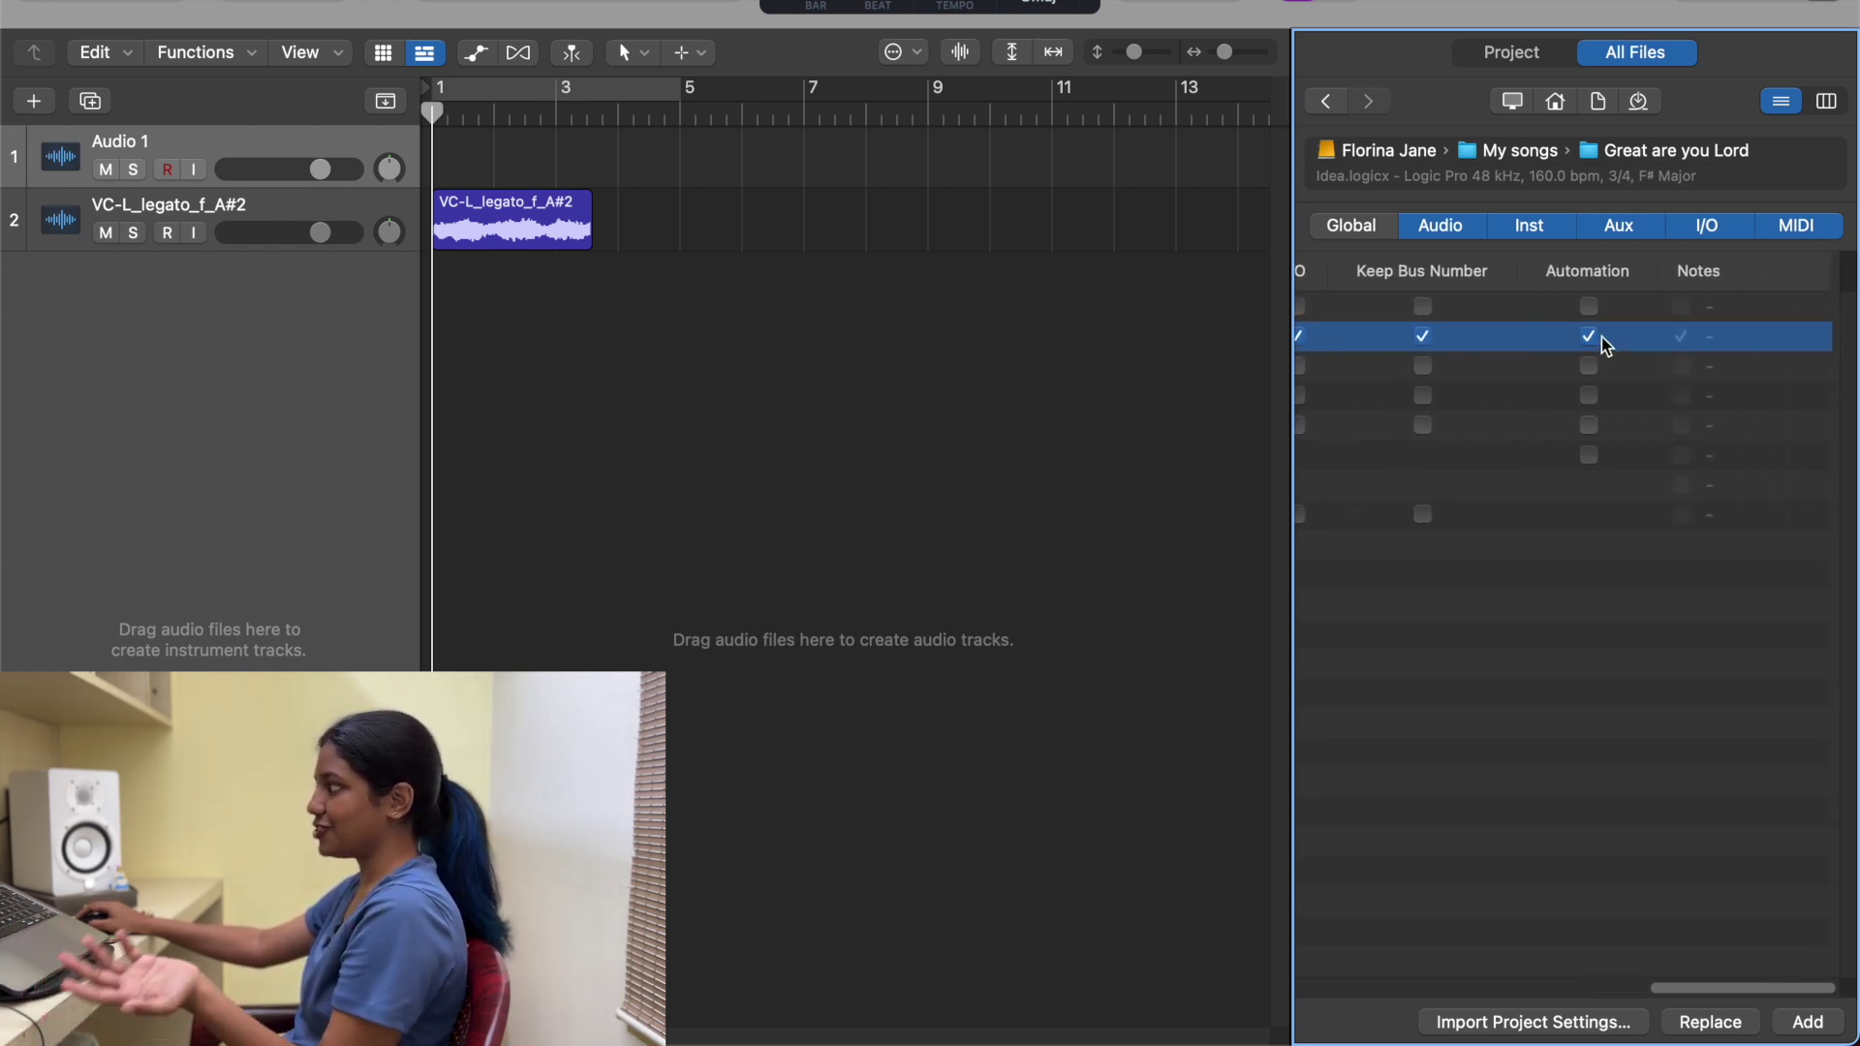
scroll(1605, 345, left, 10)
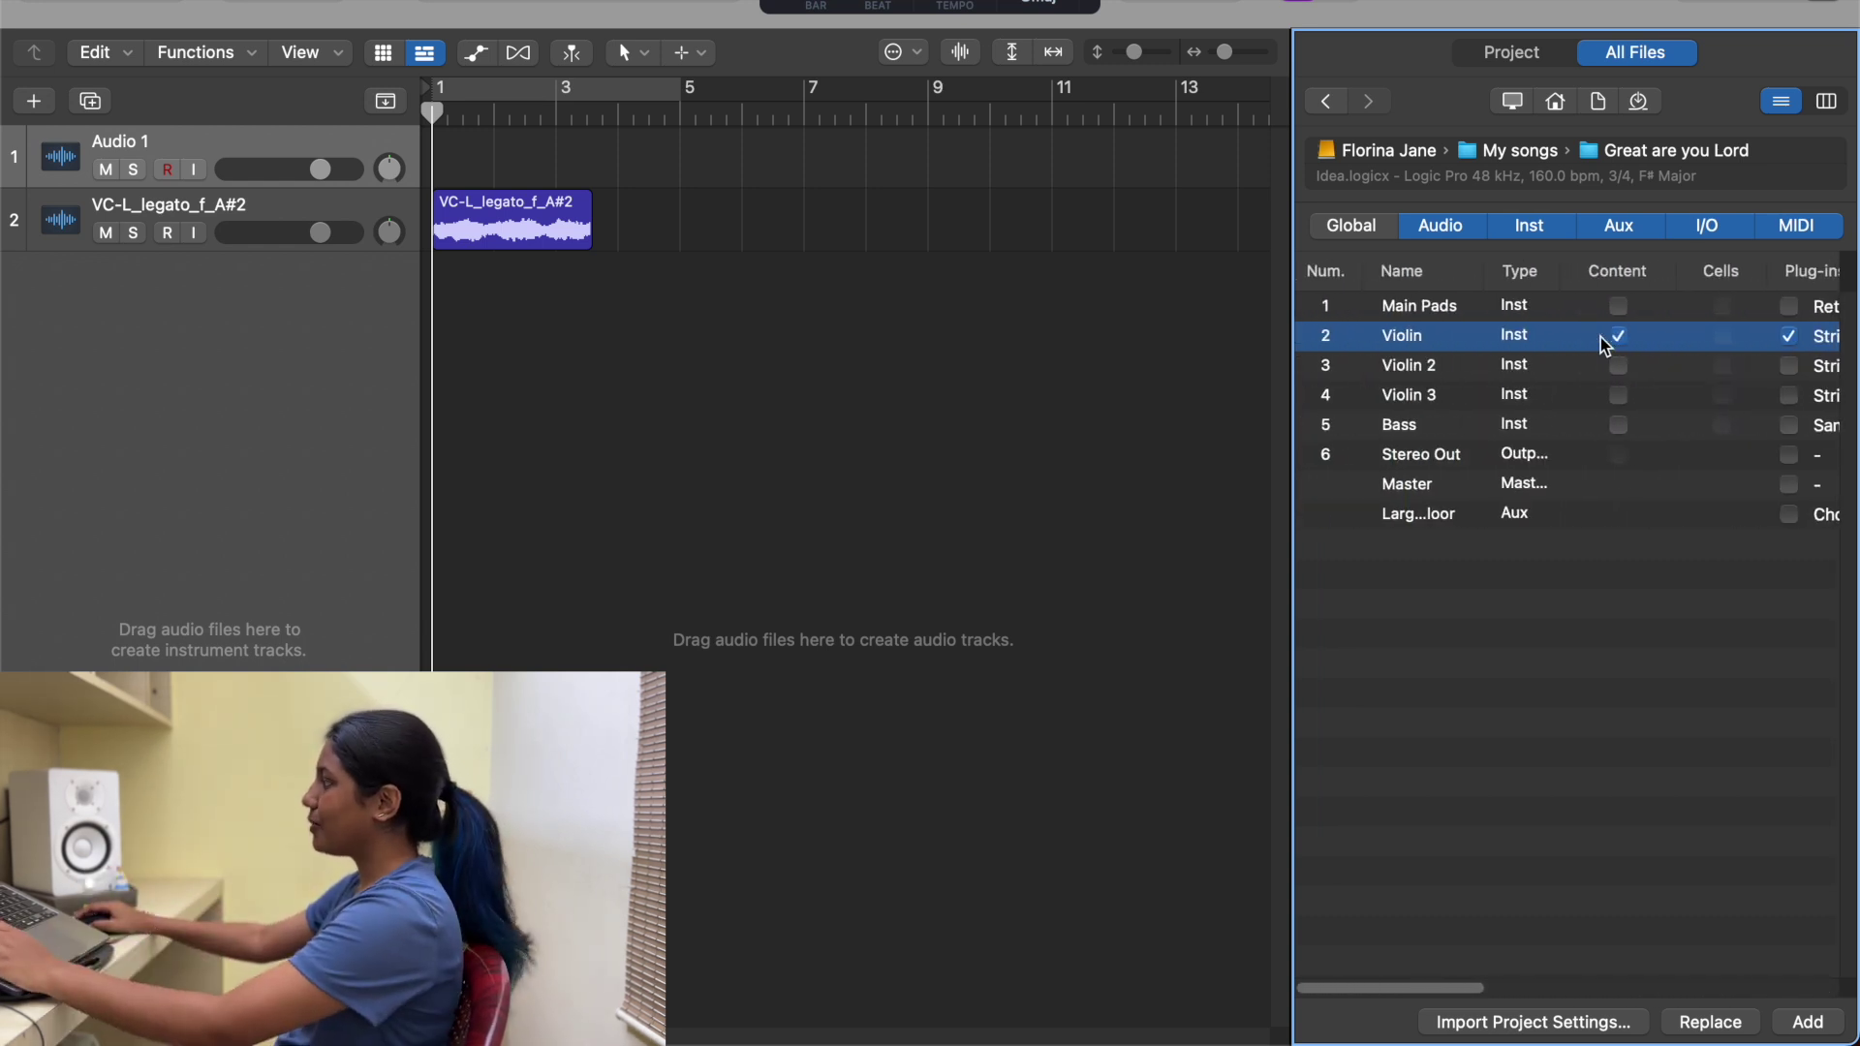
click(1808, 1022)
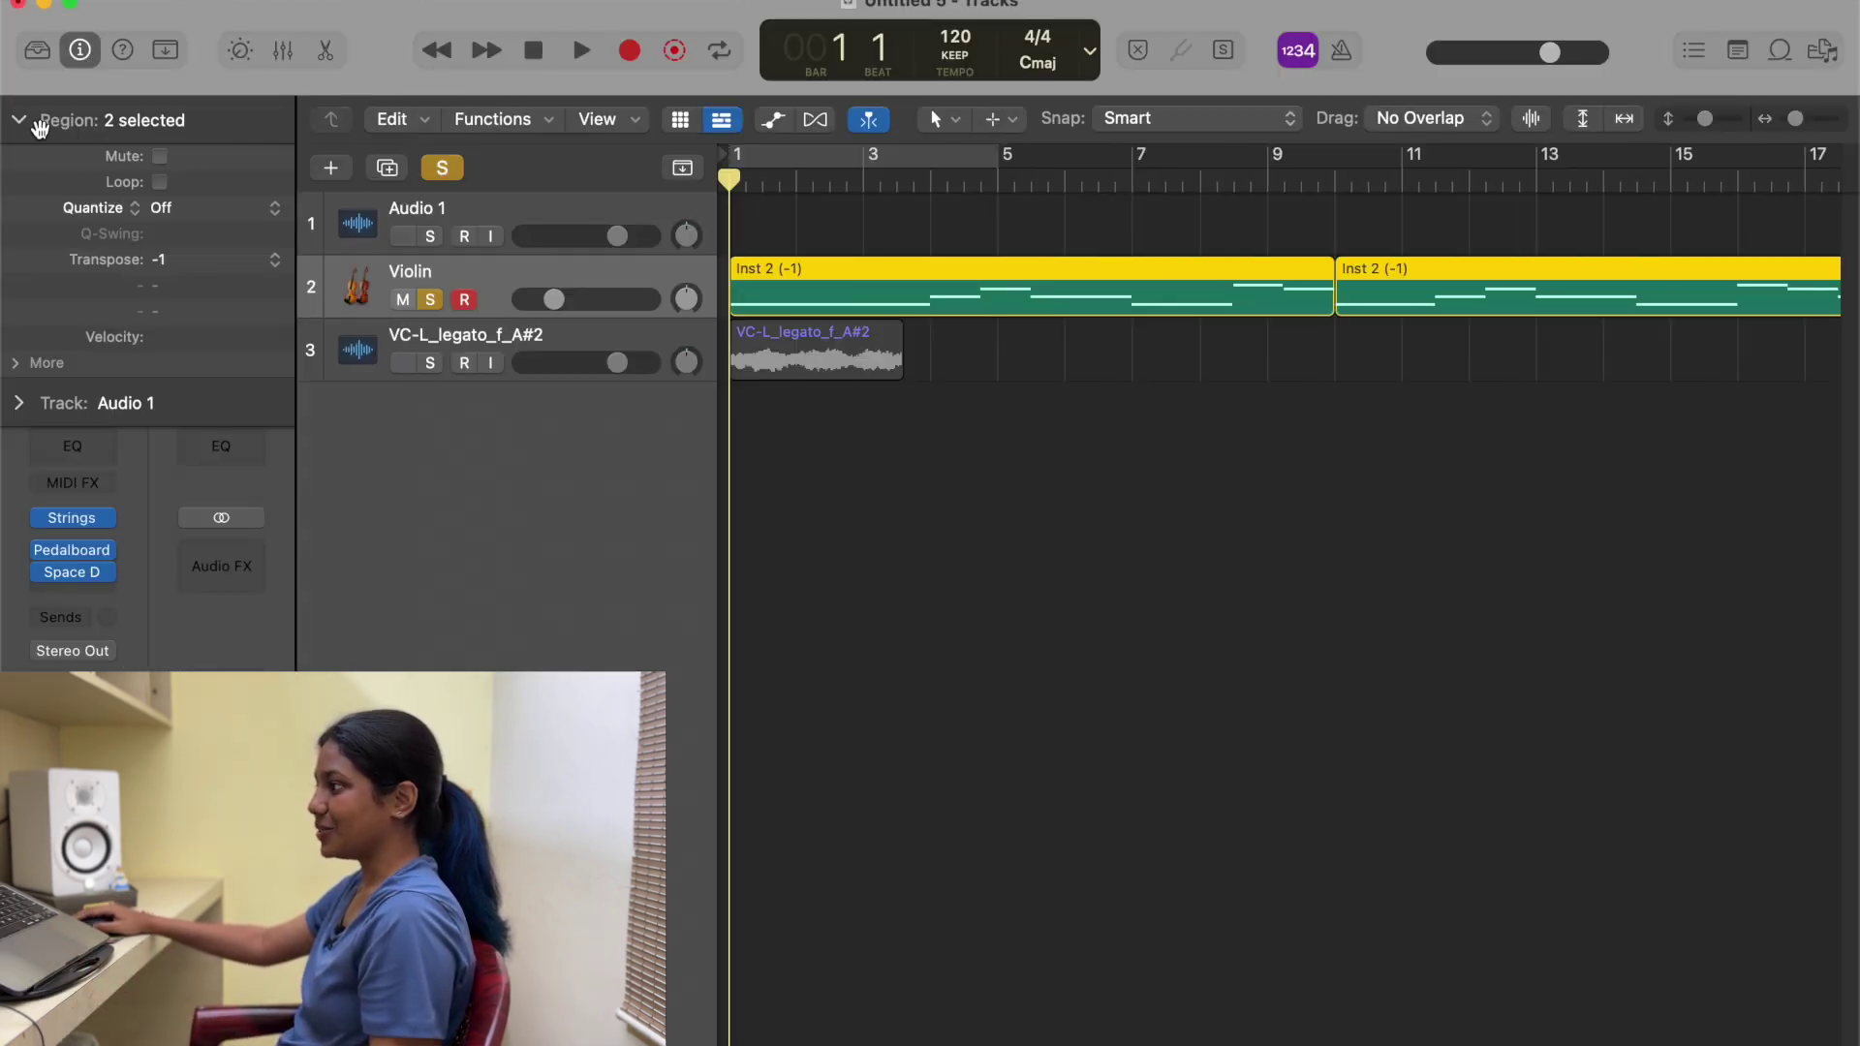
Step: Mute Audio 1 and the cello track, then play the project from the Violin track
click(39, 126)
scroll(997, 567, down, 2)
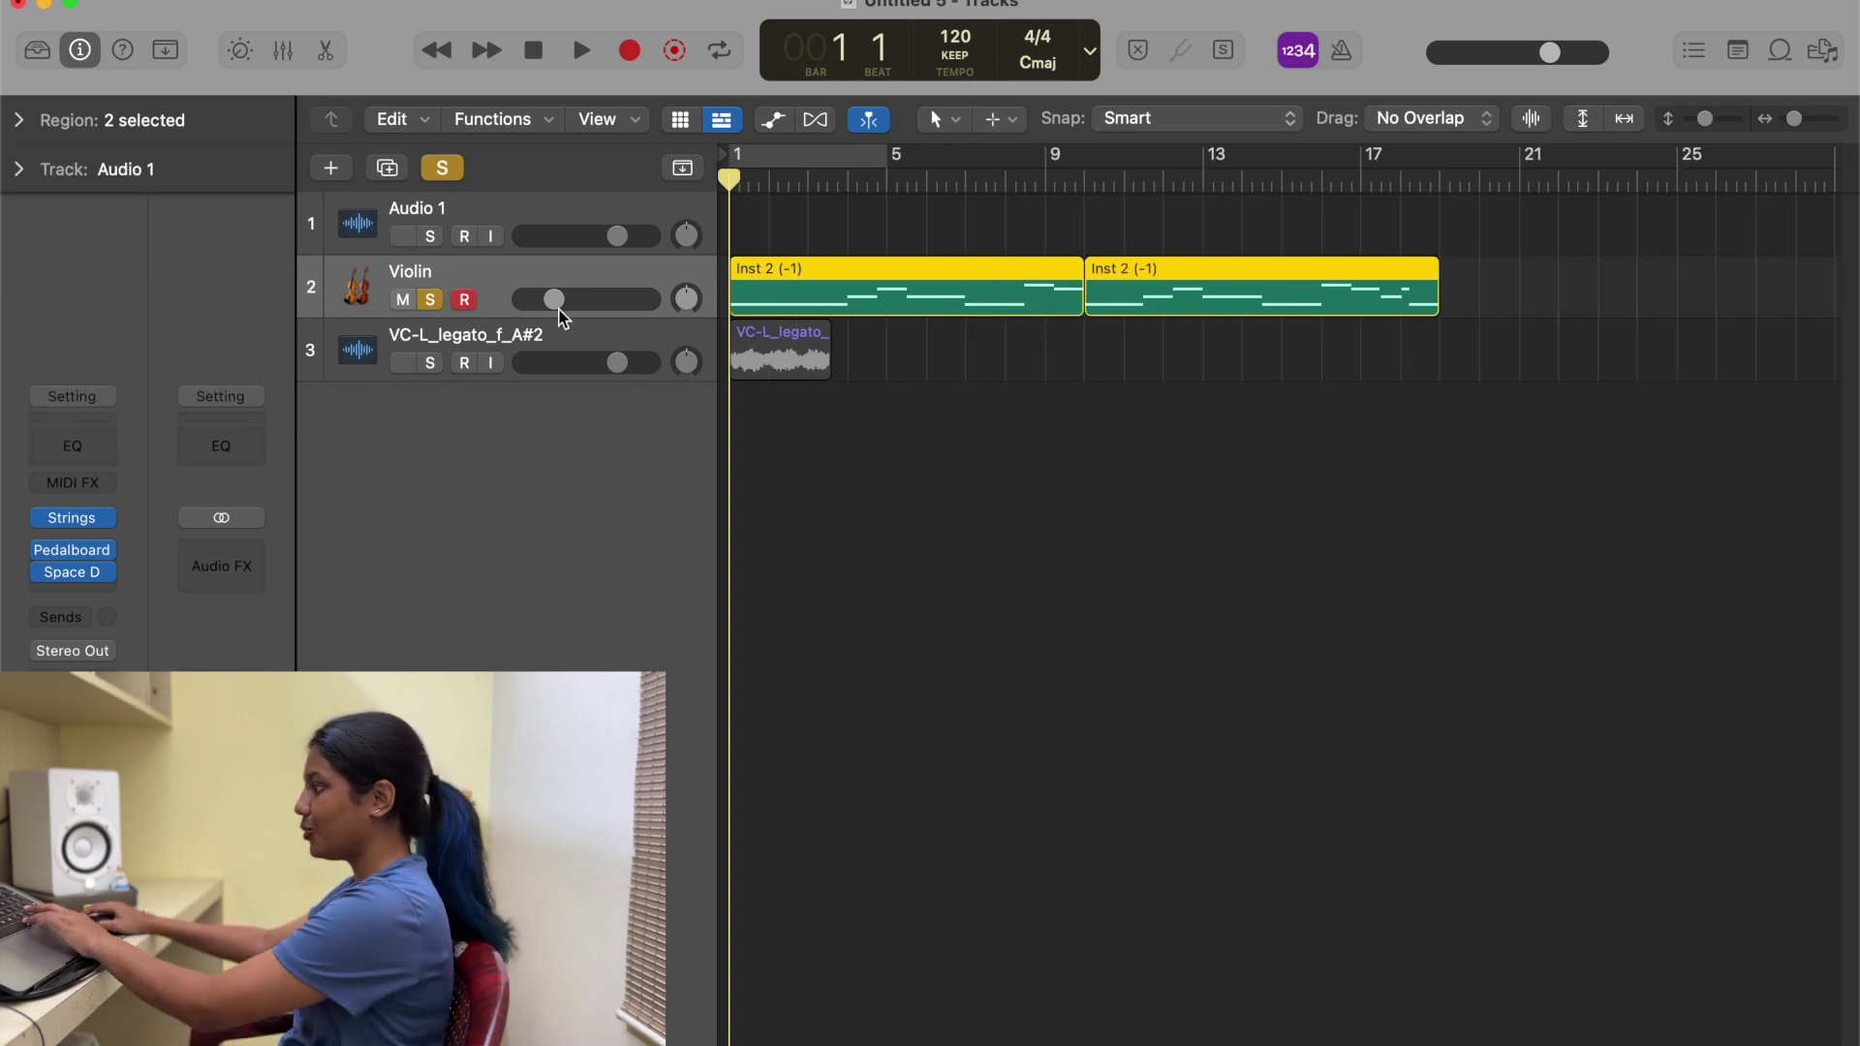
key(ctrl+m)
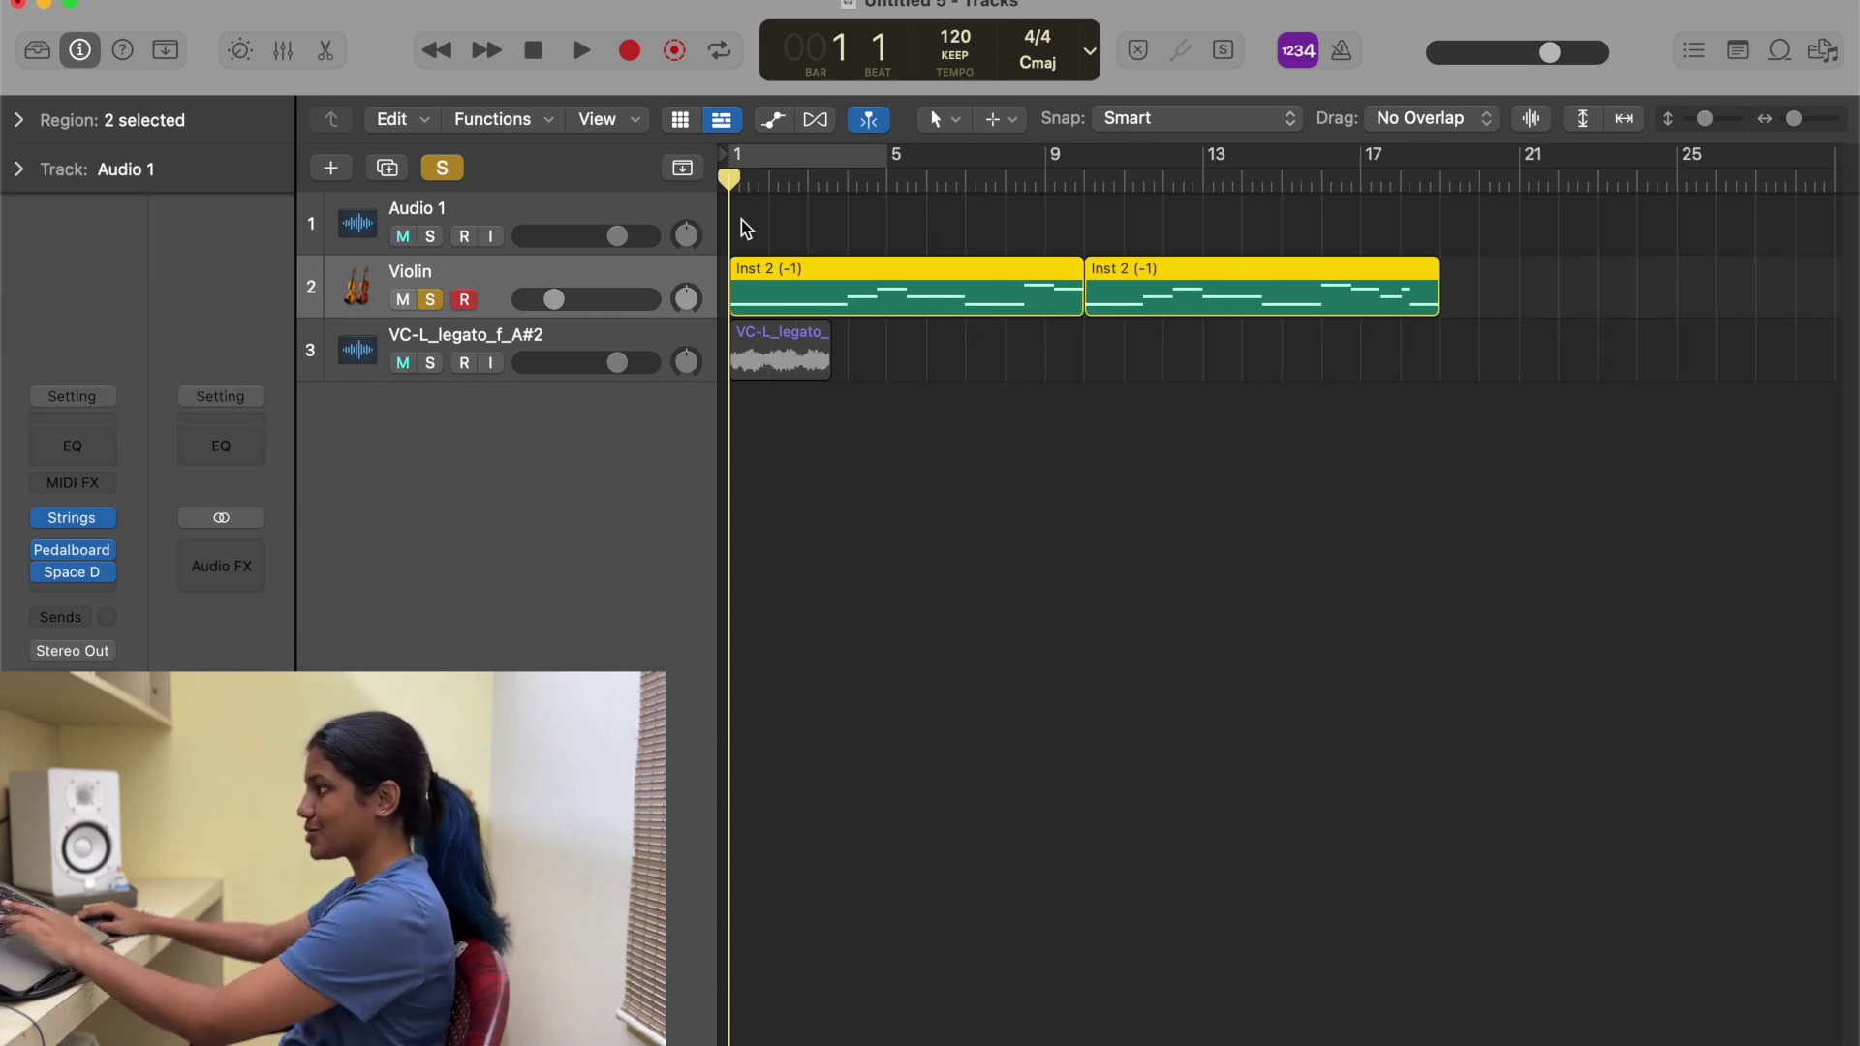
click(539, 299)
key(space)
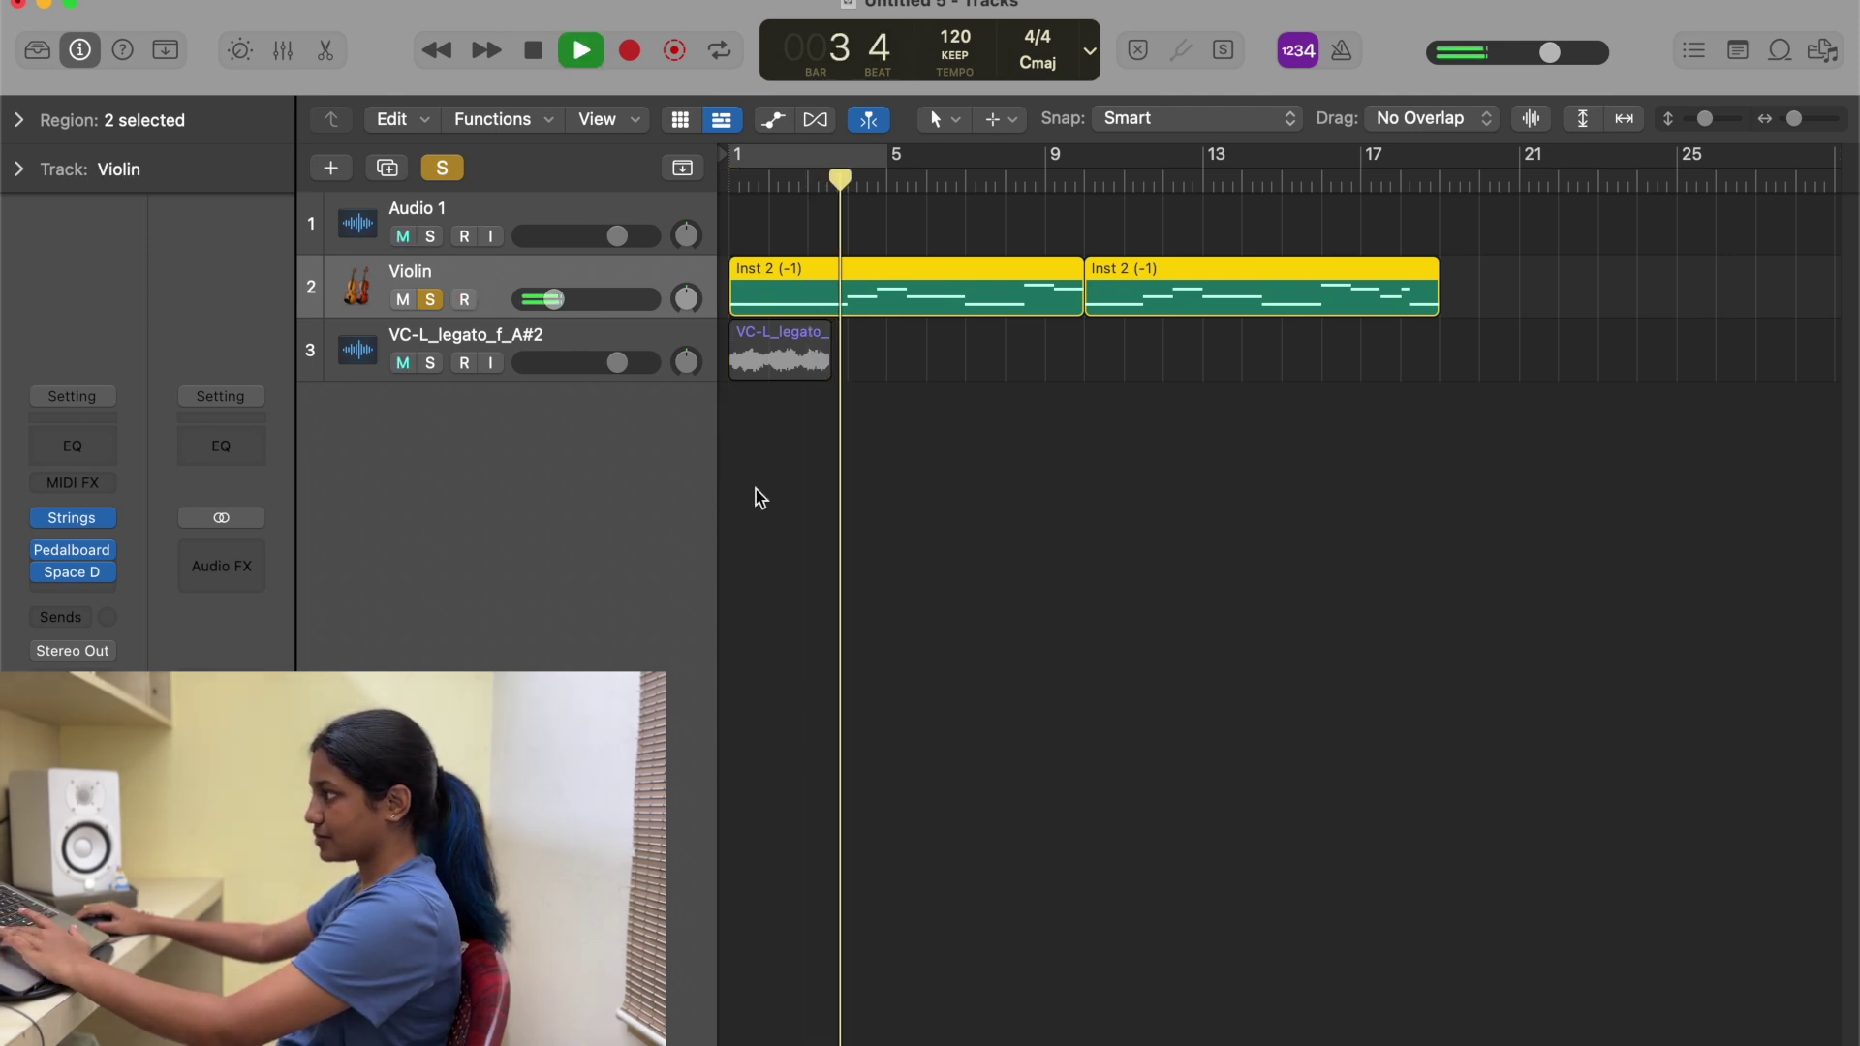